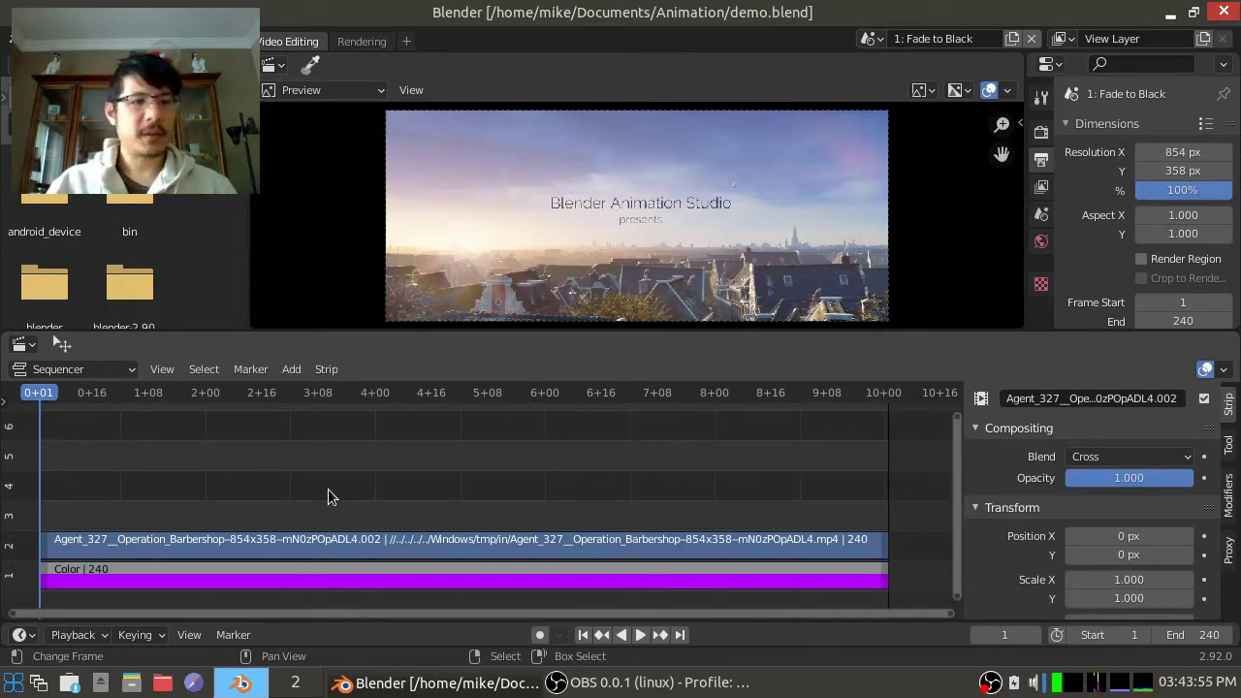
- Preview the sequence, scrubbing ahead and stopping playback at frame 192 (8+00) where the alley shot appears
key(space)
drag(53, 460, 683, 467)
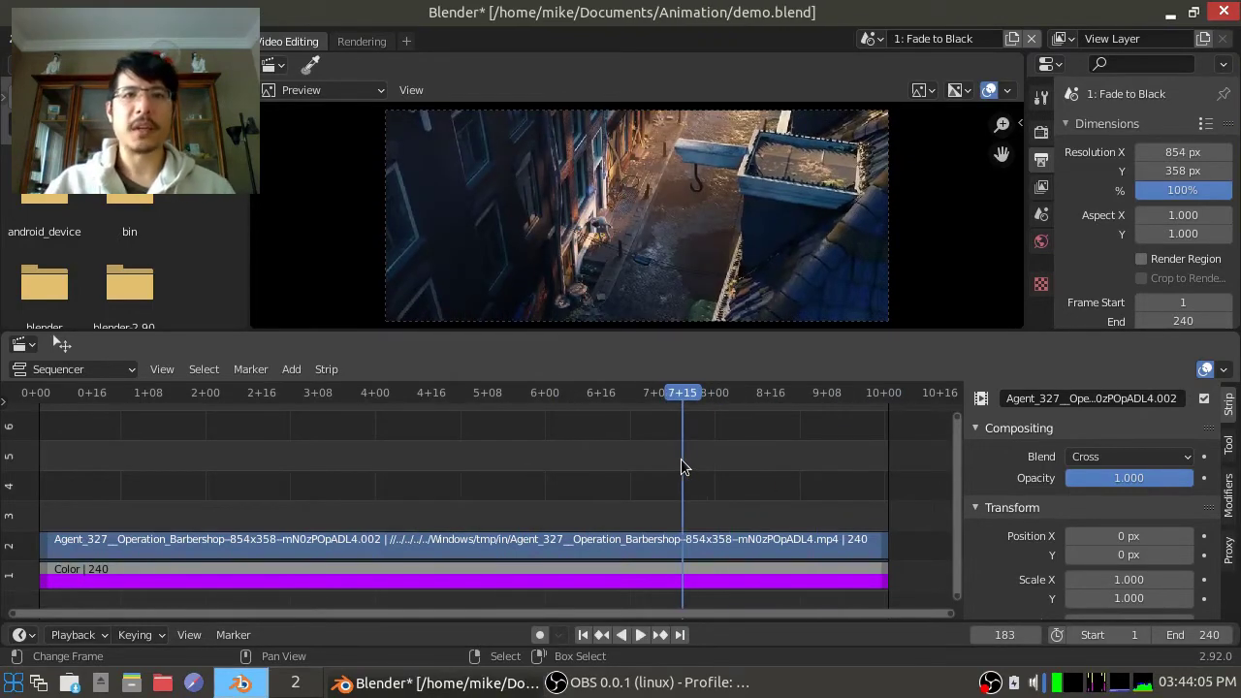
key(space)
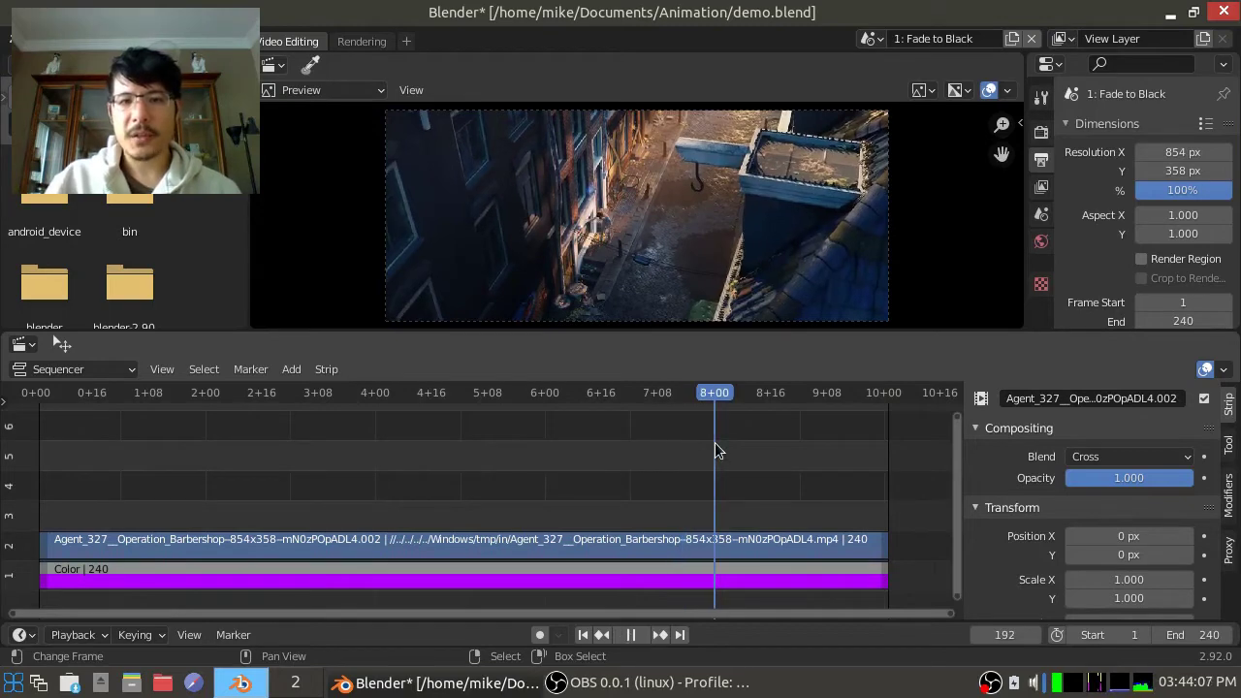
key(space)
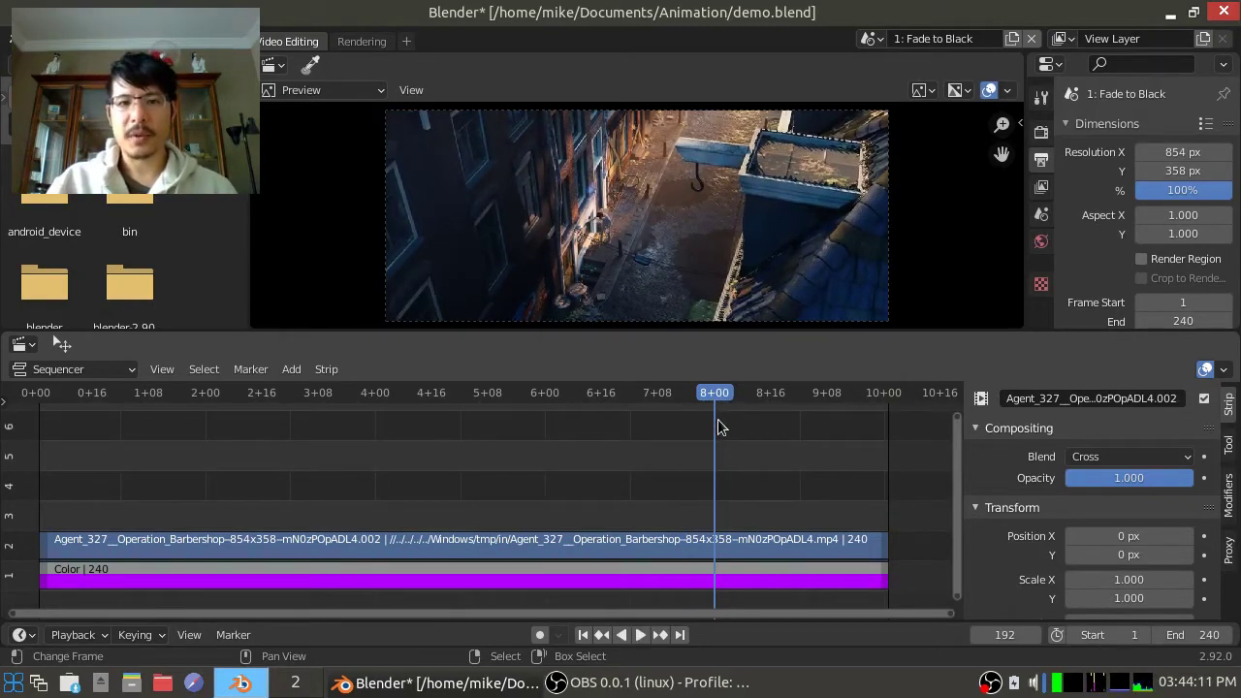
key(space)
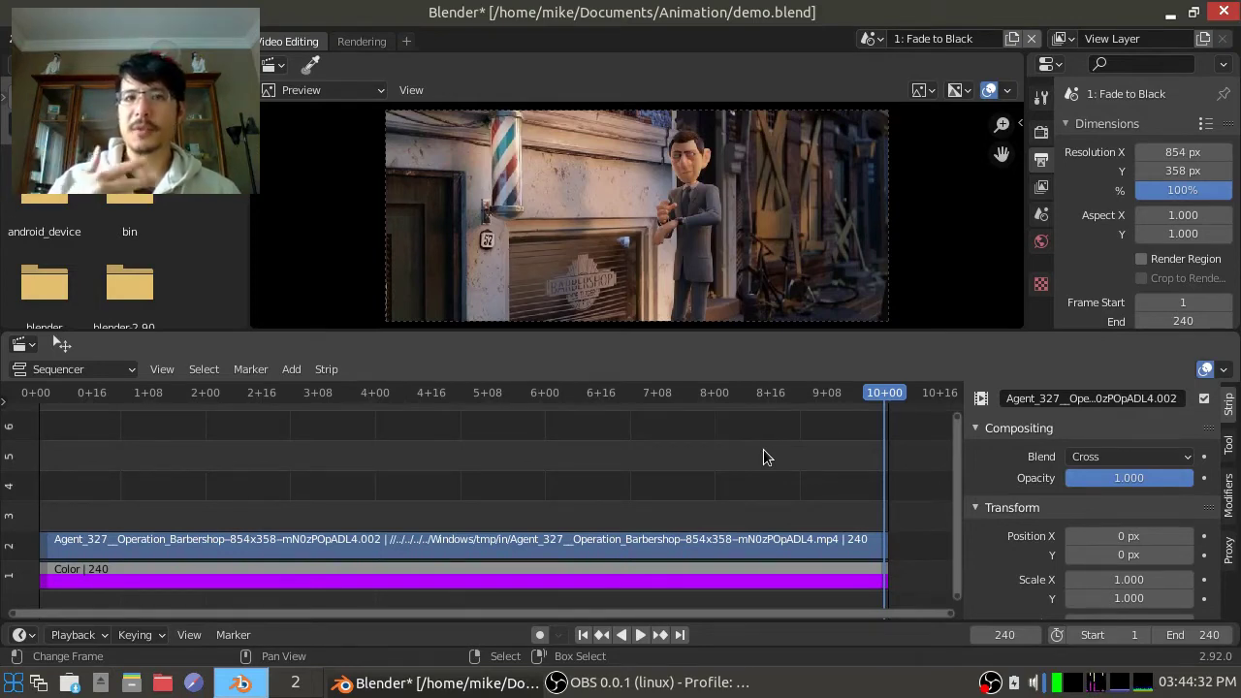
- Review the fade from frame 192 to about frame 207, then go to the final frame 240
click(715, 462)
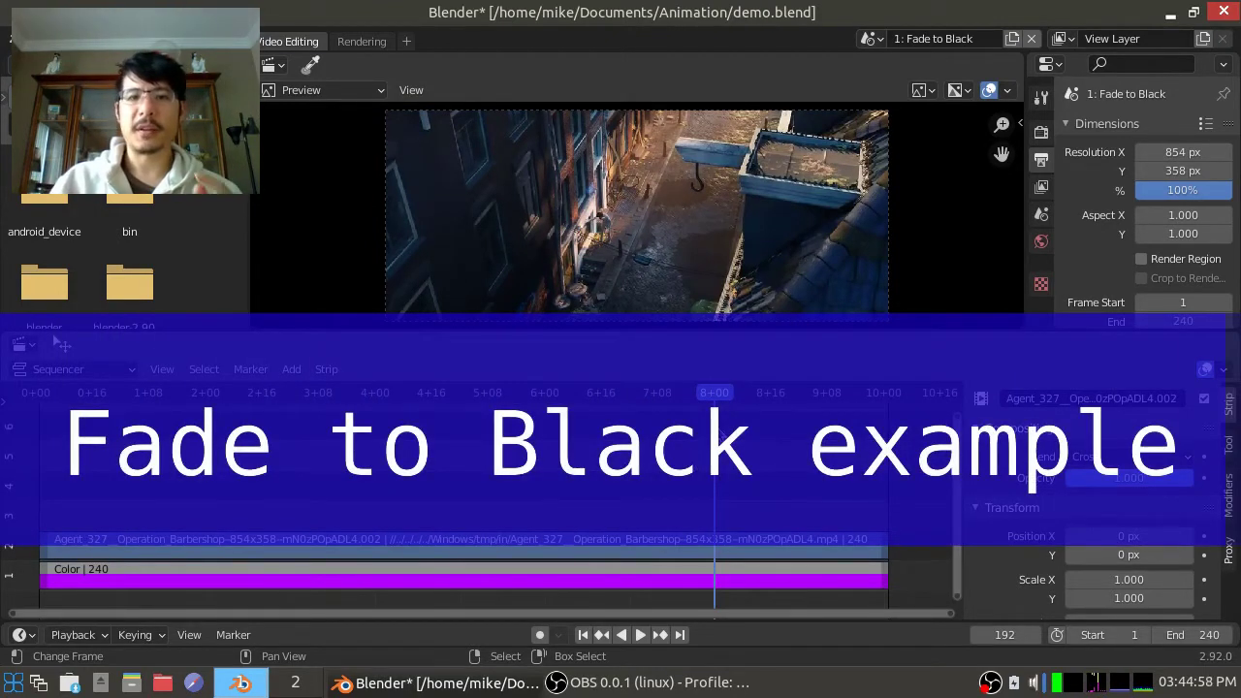
key(space)
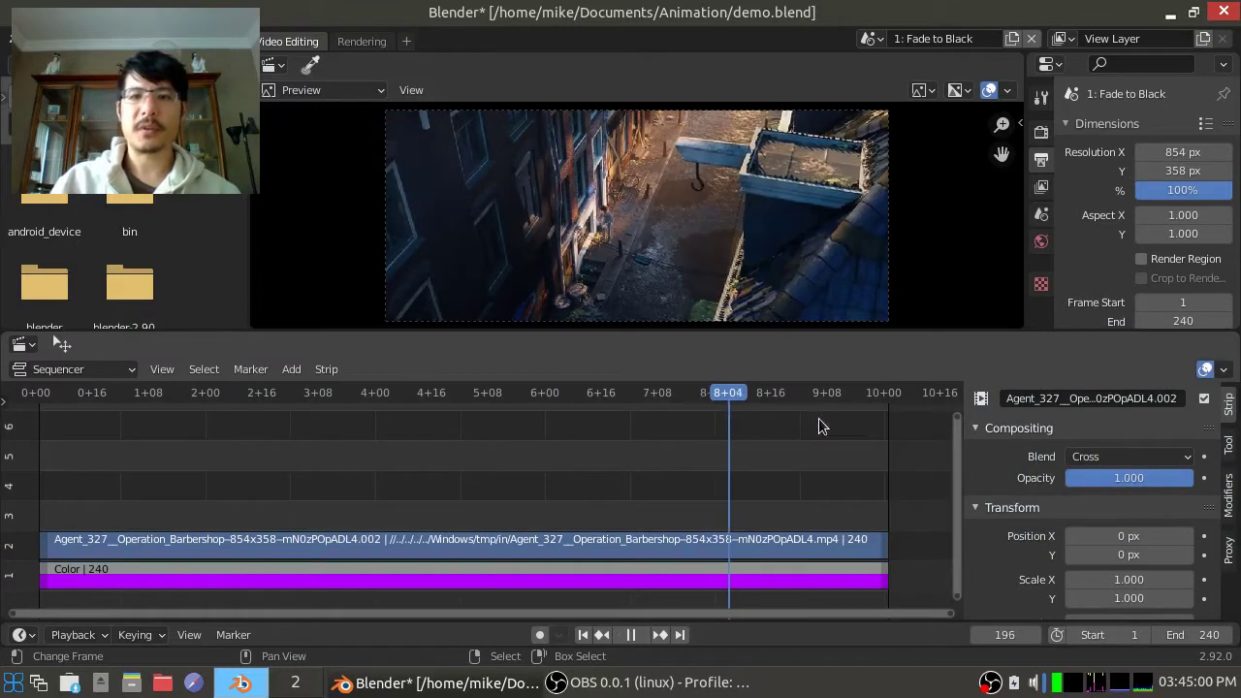
drag(820, 426, 715, 435)
key(space)
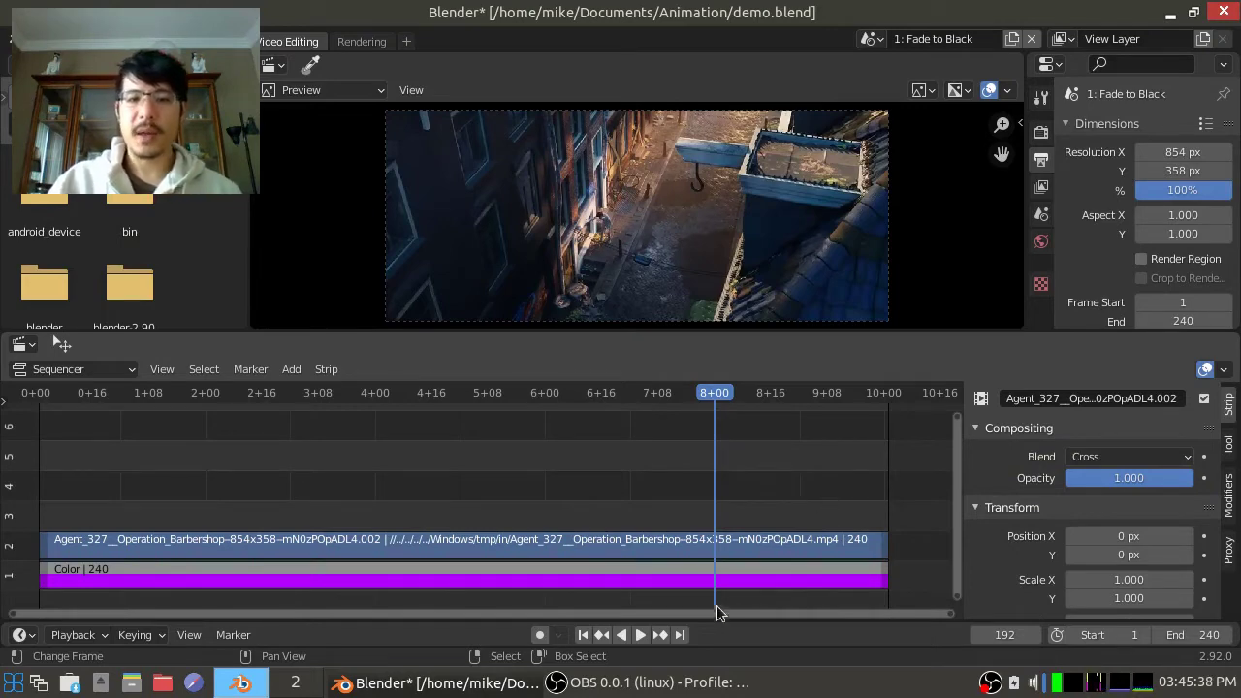
click(682, 635)
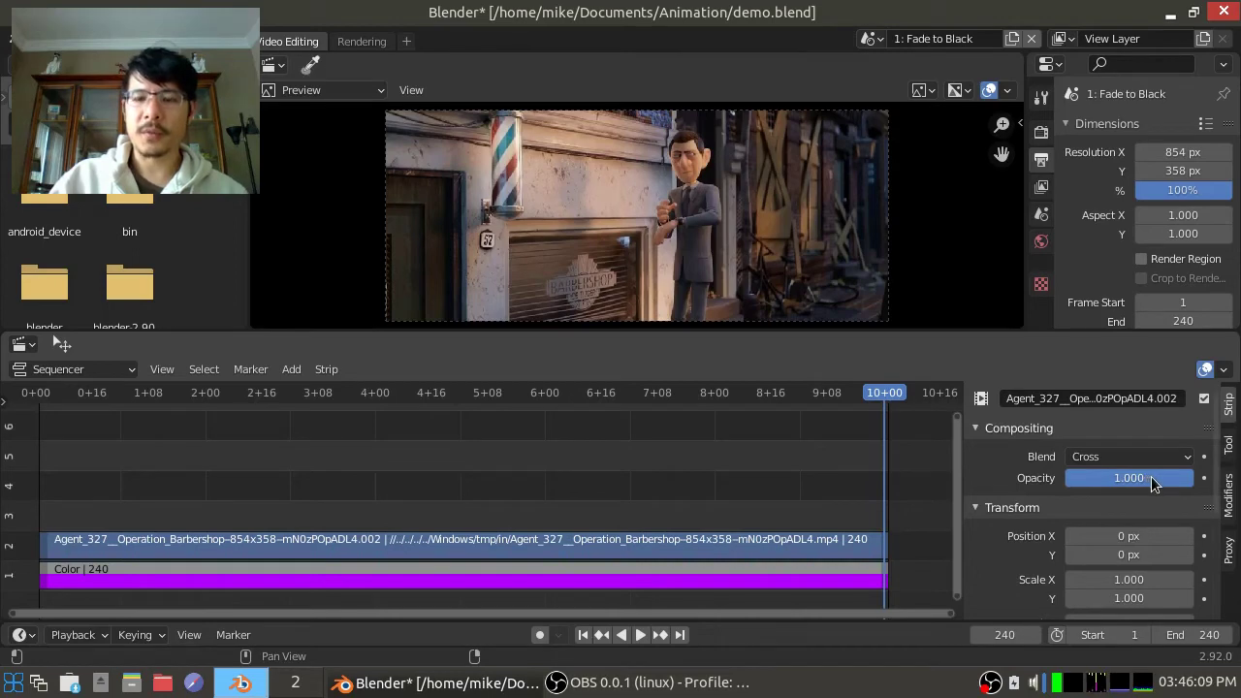
drag(1154, 479, 1063, 476)
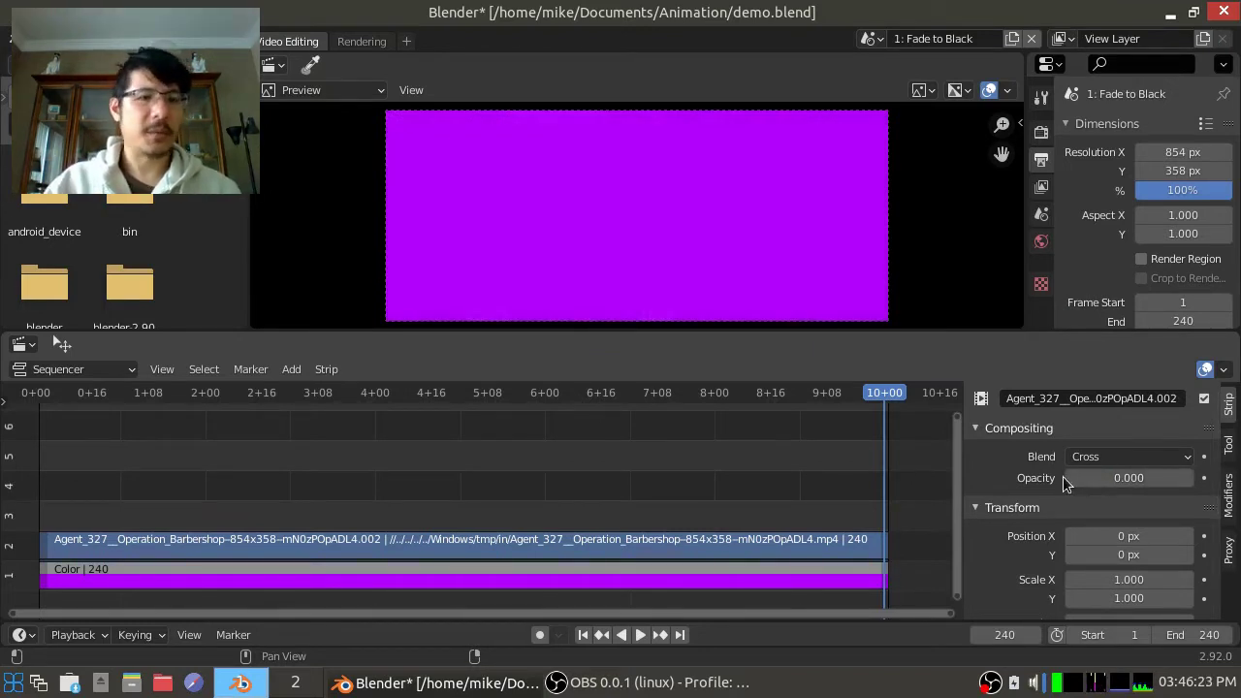
click(470, 574)
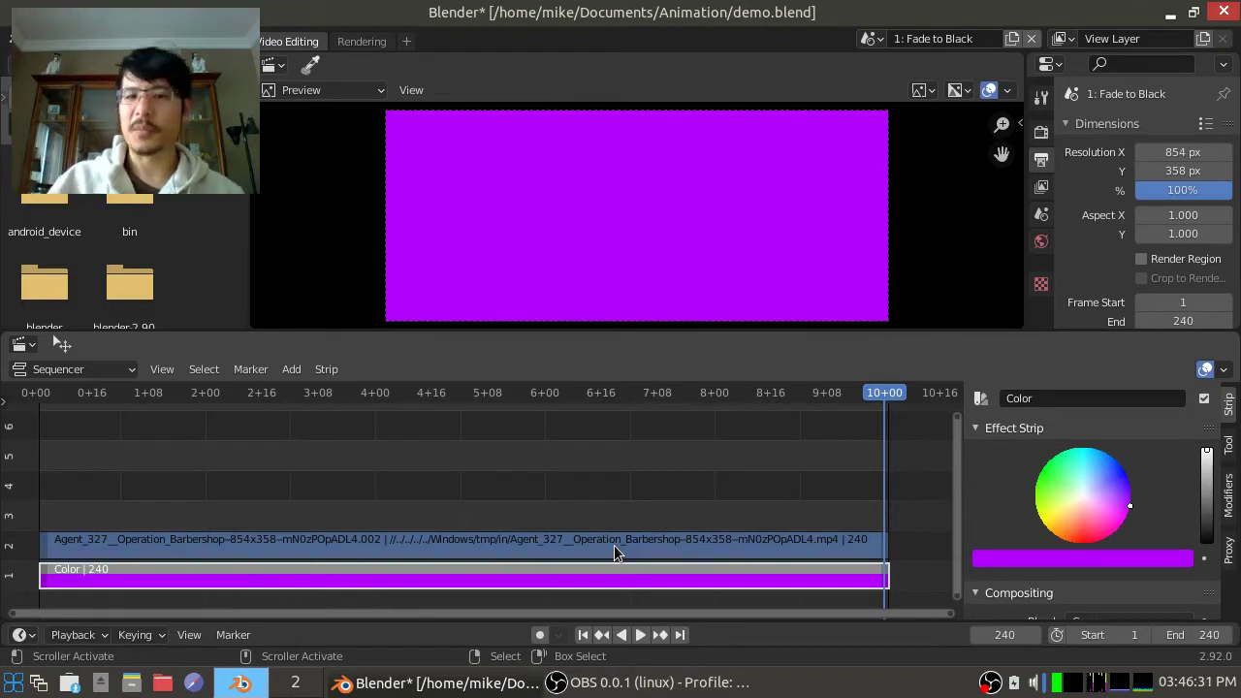
click(708, 541)
drag(1088, 481, 1202, 481)
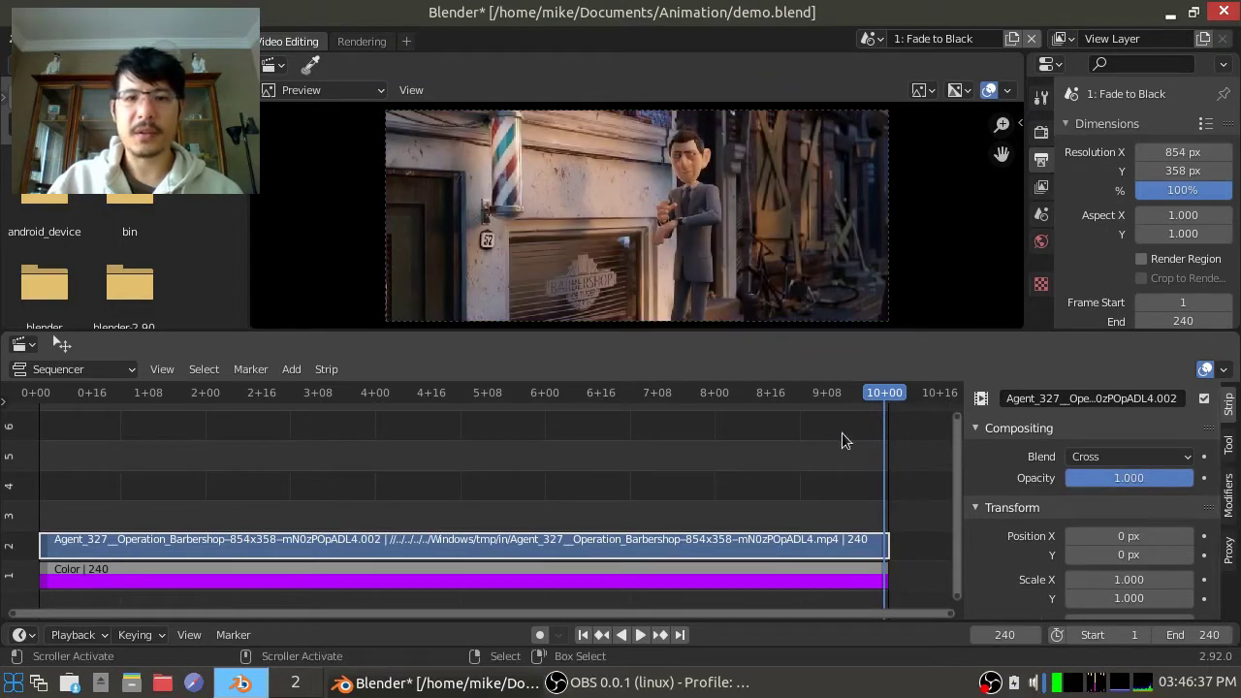
- Move the playhead back to frame 192 (8+00) on the Sequencer time ruler
click(716, 443)
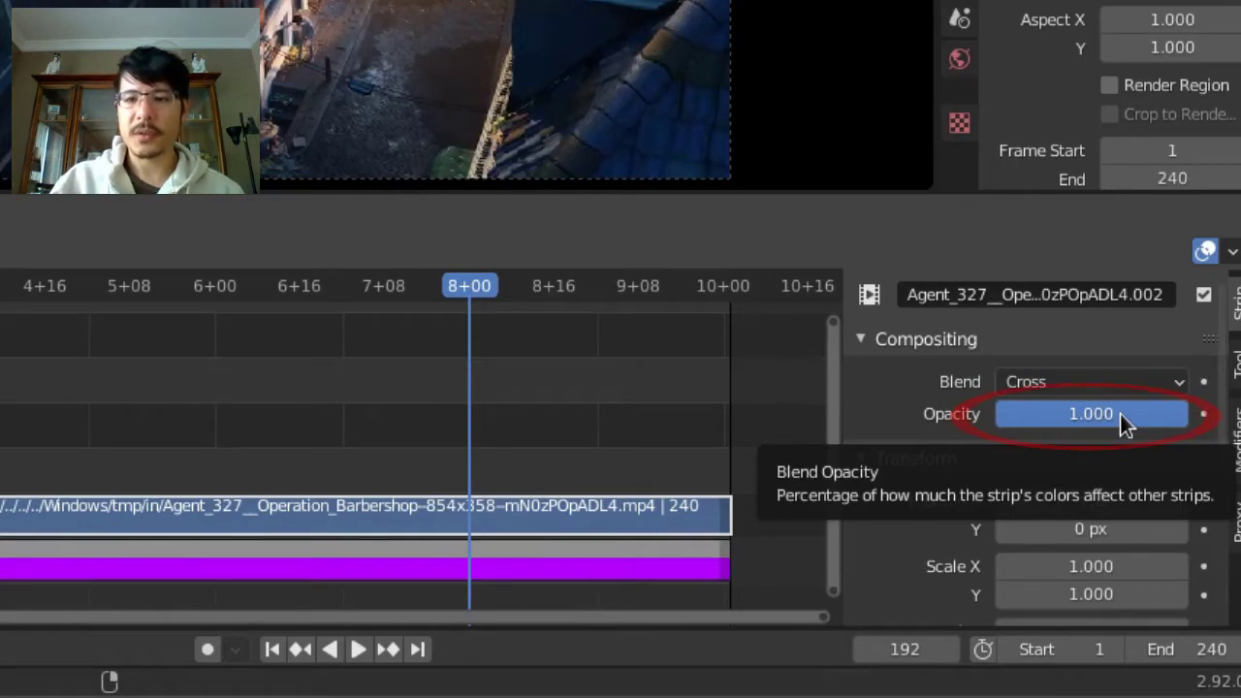
- Insert an Opacity keyframe of 1.000 on the movie strip at frame 192
right_click(1122, 424)
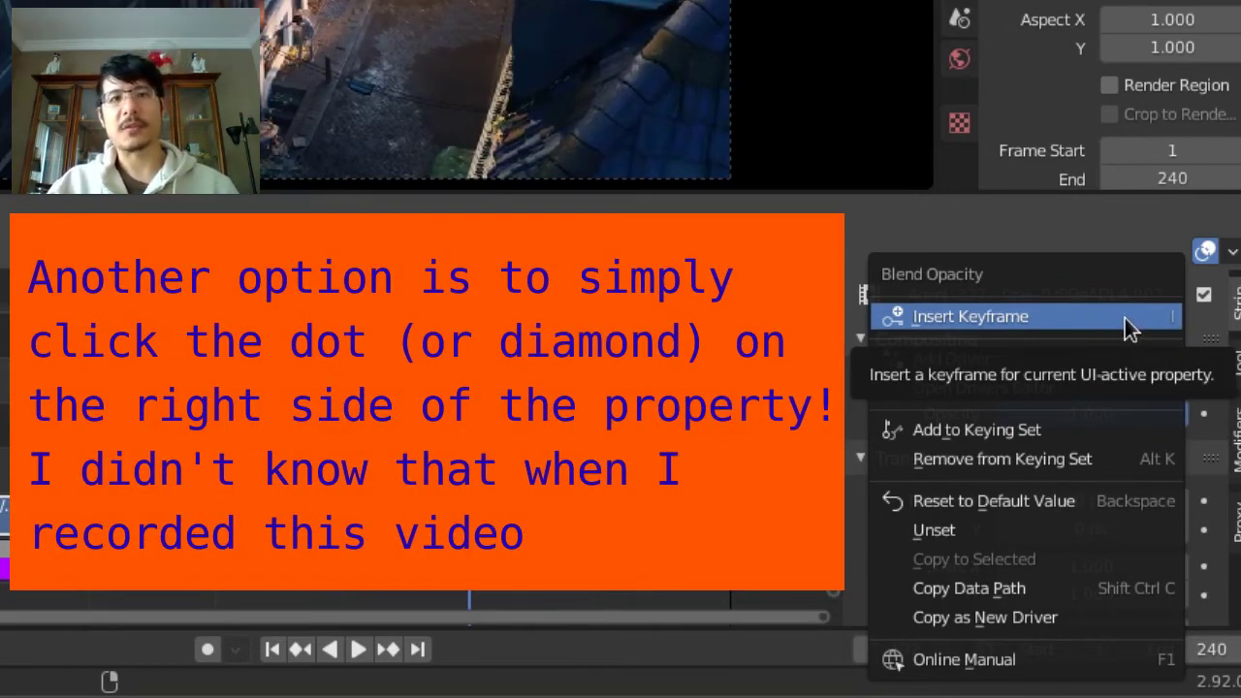
click(1041, 319)
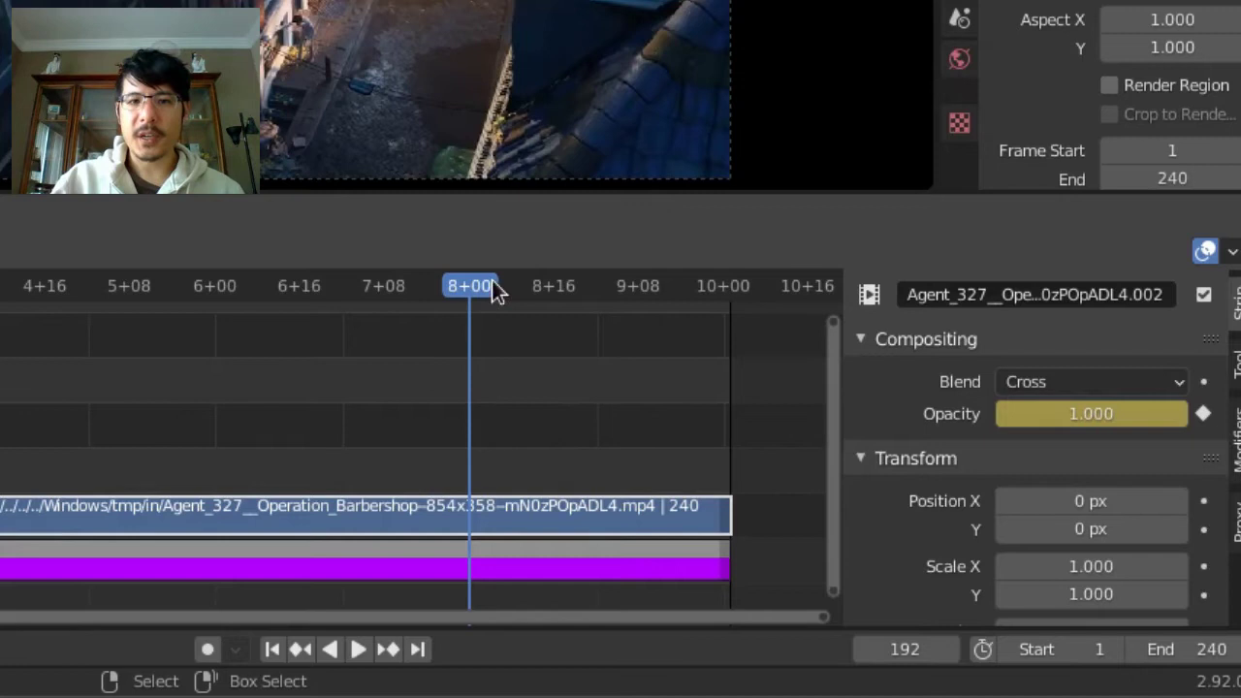
- Jump to the last frame, 240, and set the movie strip's Opacity to 0
key(ctrl+shift+space)
drag(324, 379, 330, 407)
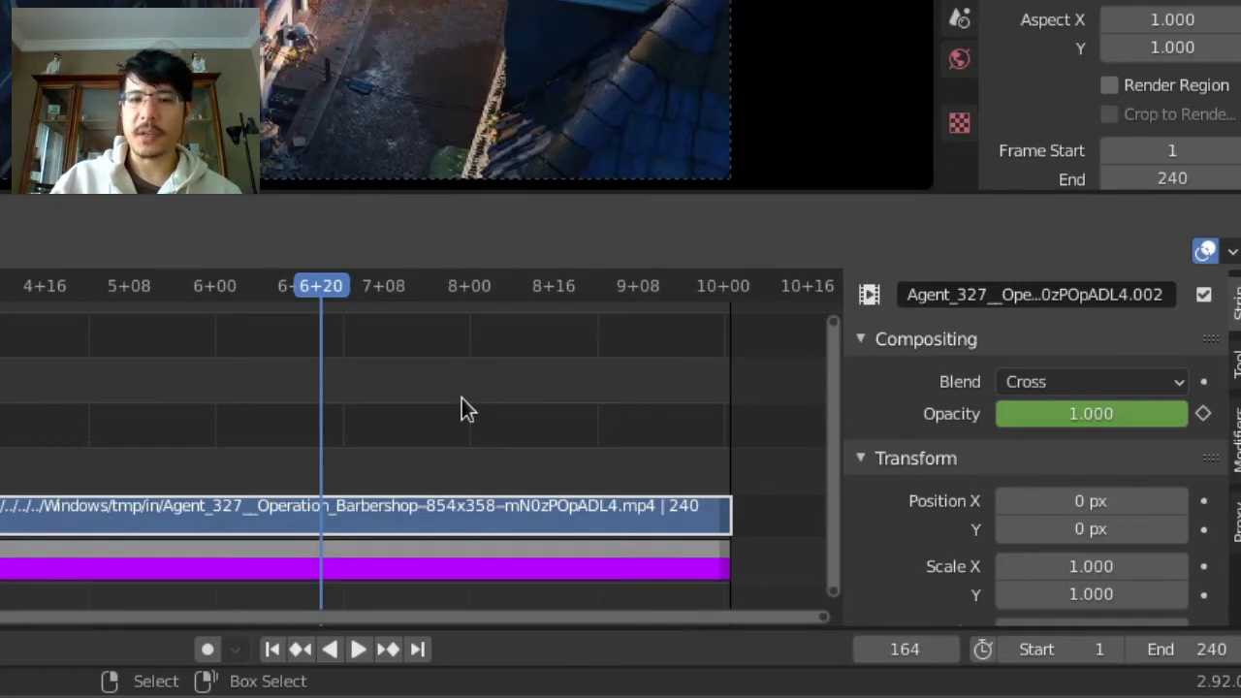
click(418, 650)
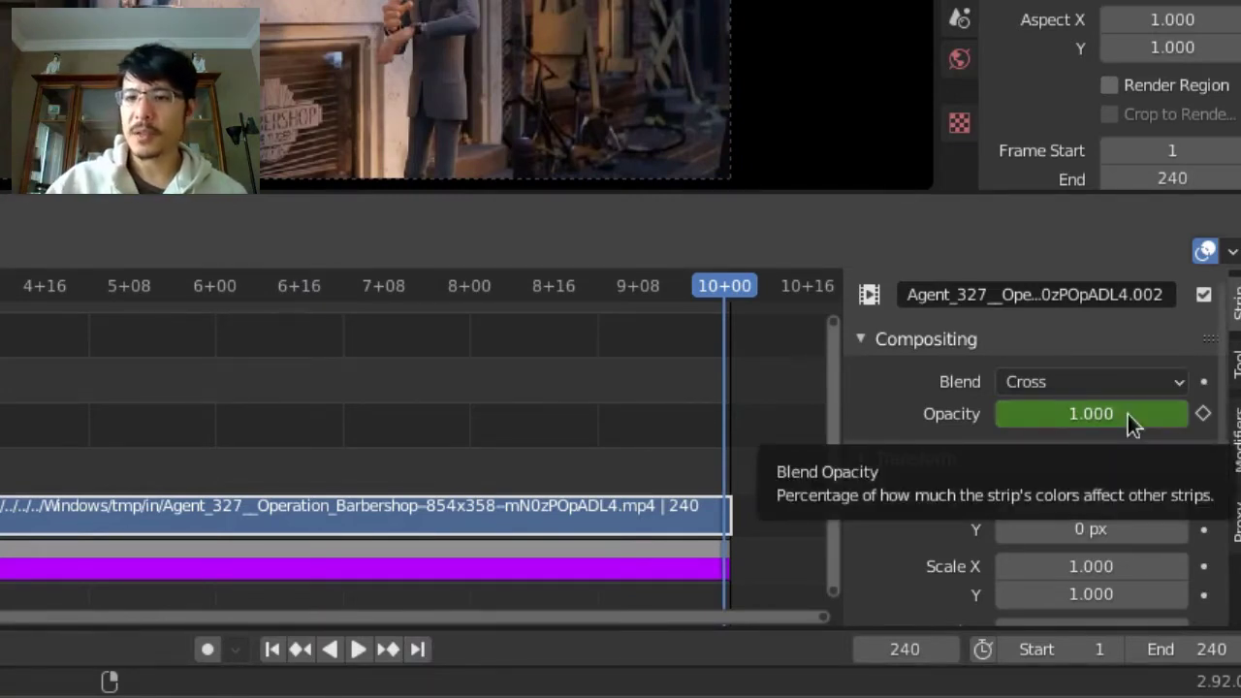
click(1129, 414)
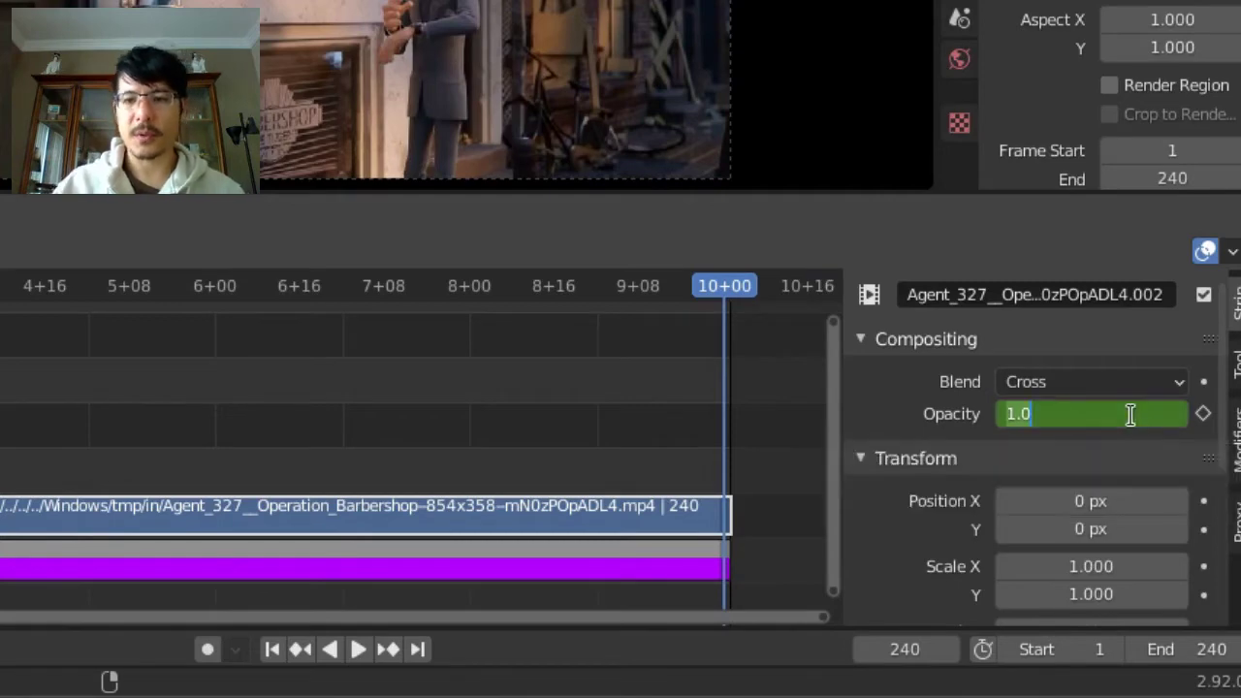
text(0)
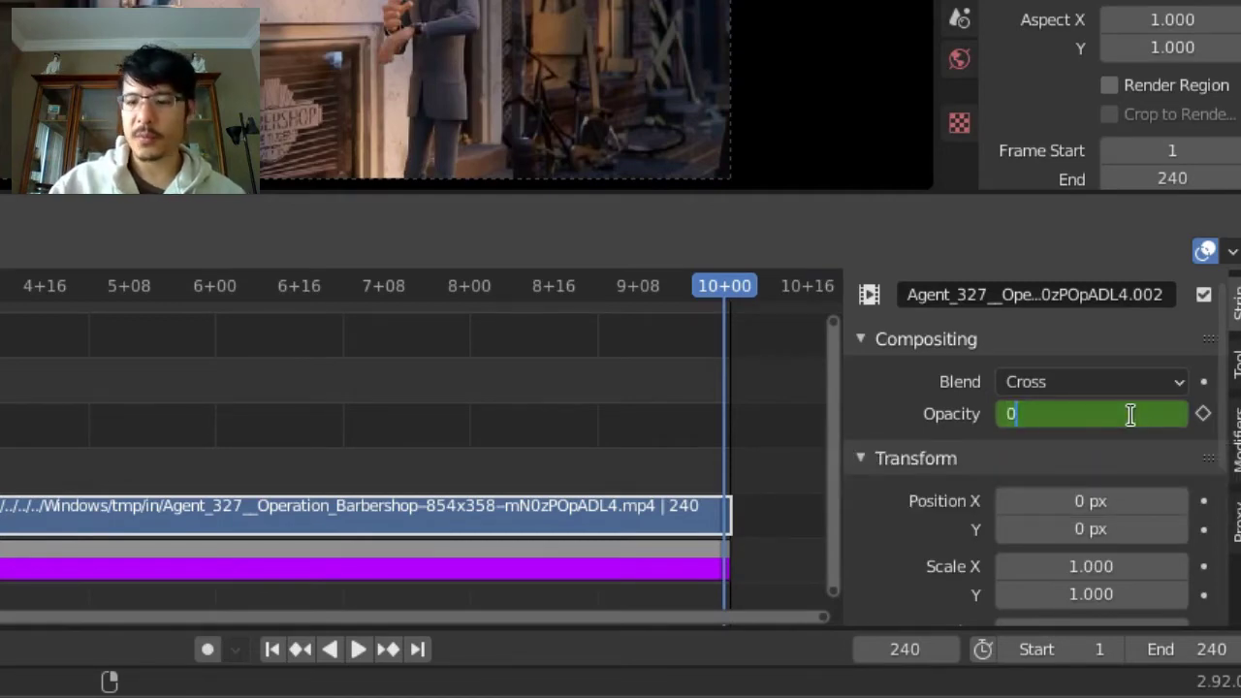
key(Return)
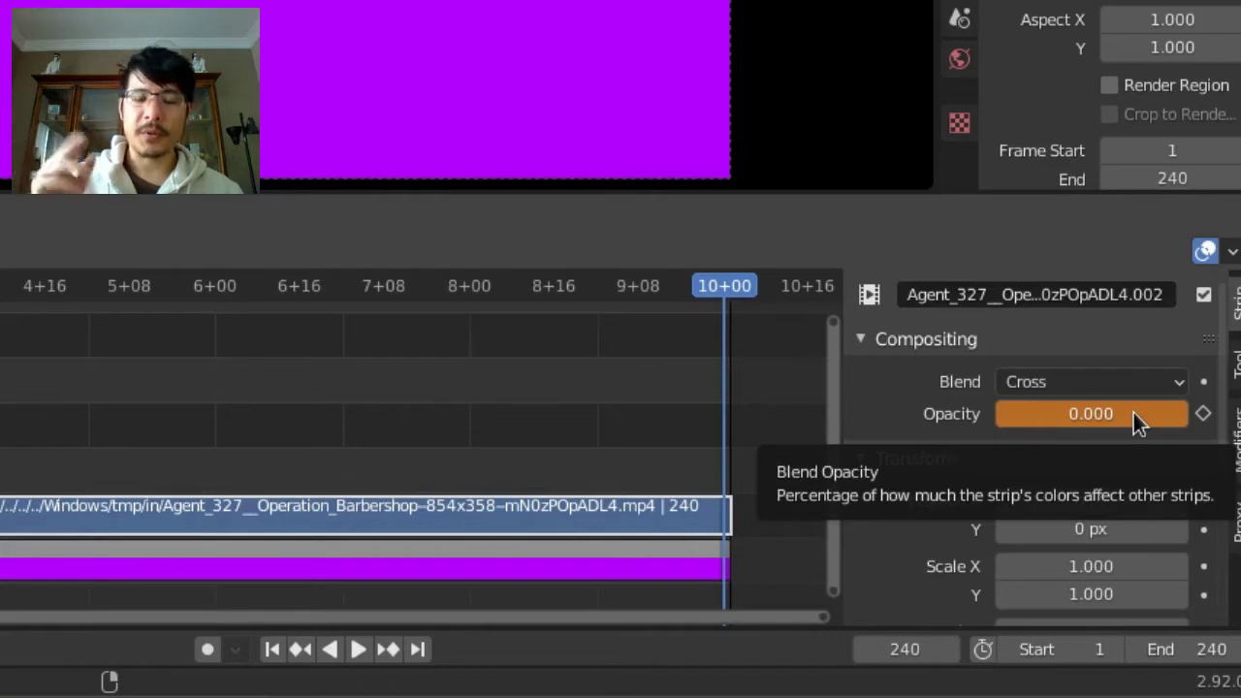
- Keyframe the movie strip's Opacity at 0.000 on frame 240 with the I key
key(i)
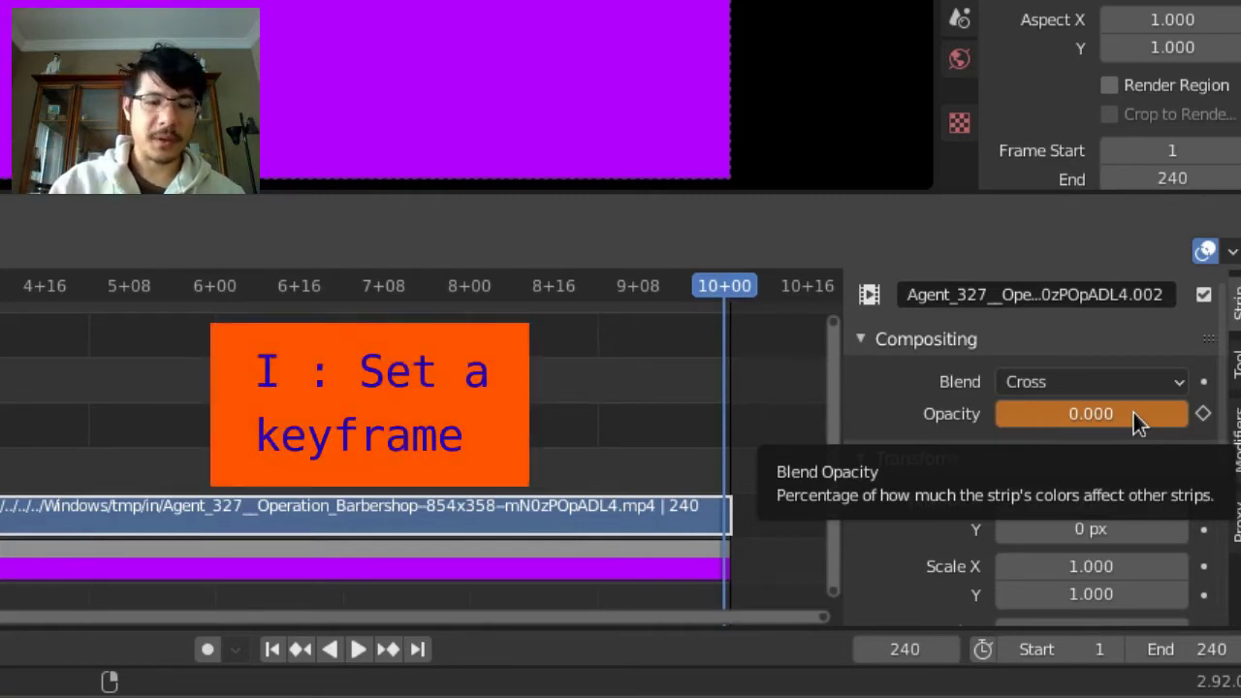
key(i)
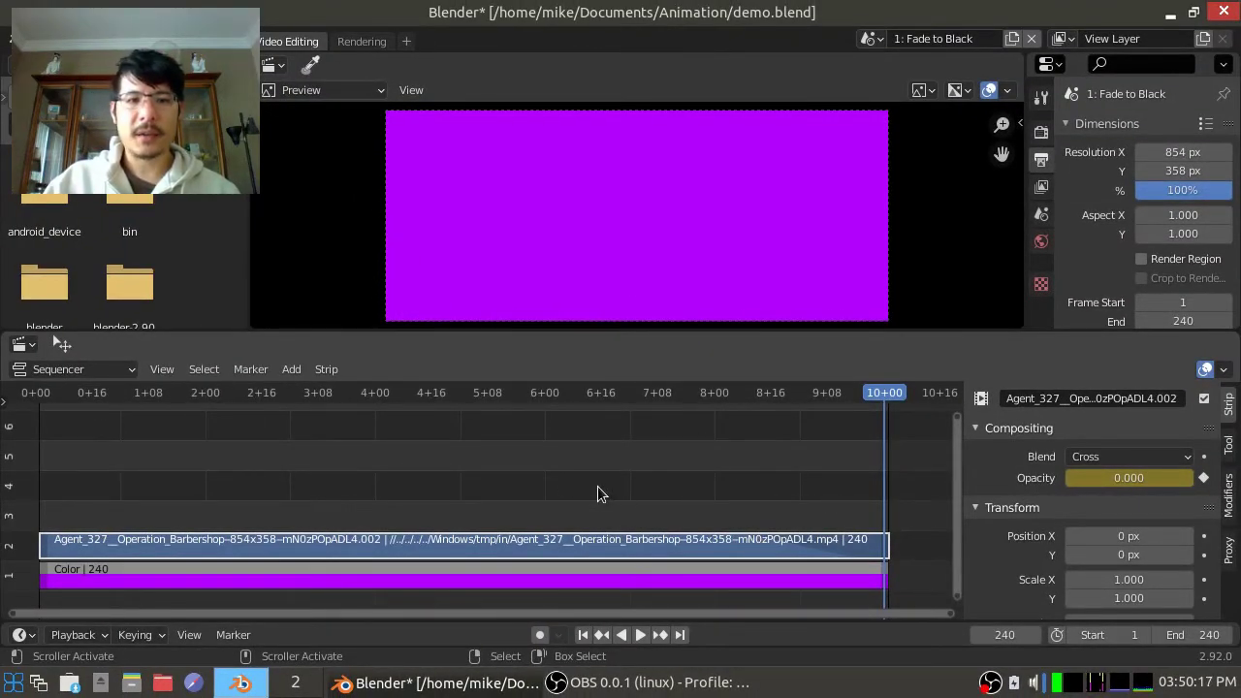
click(542, 425)
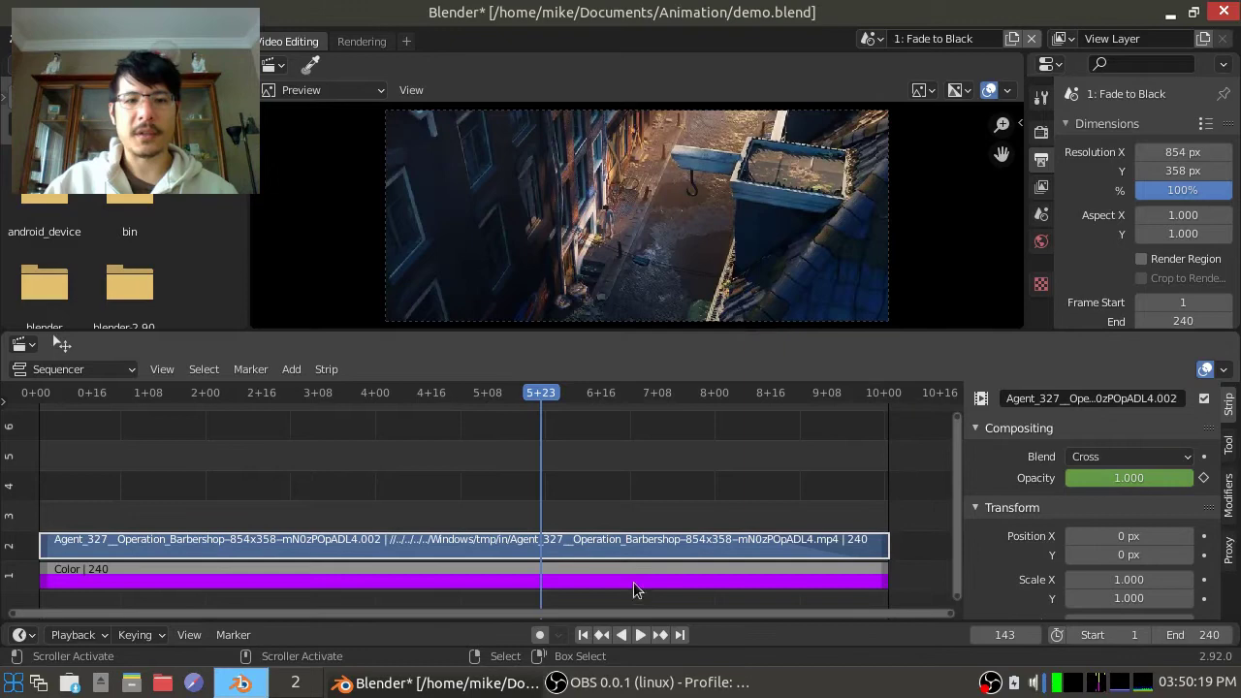
click(636, 635)
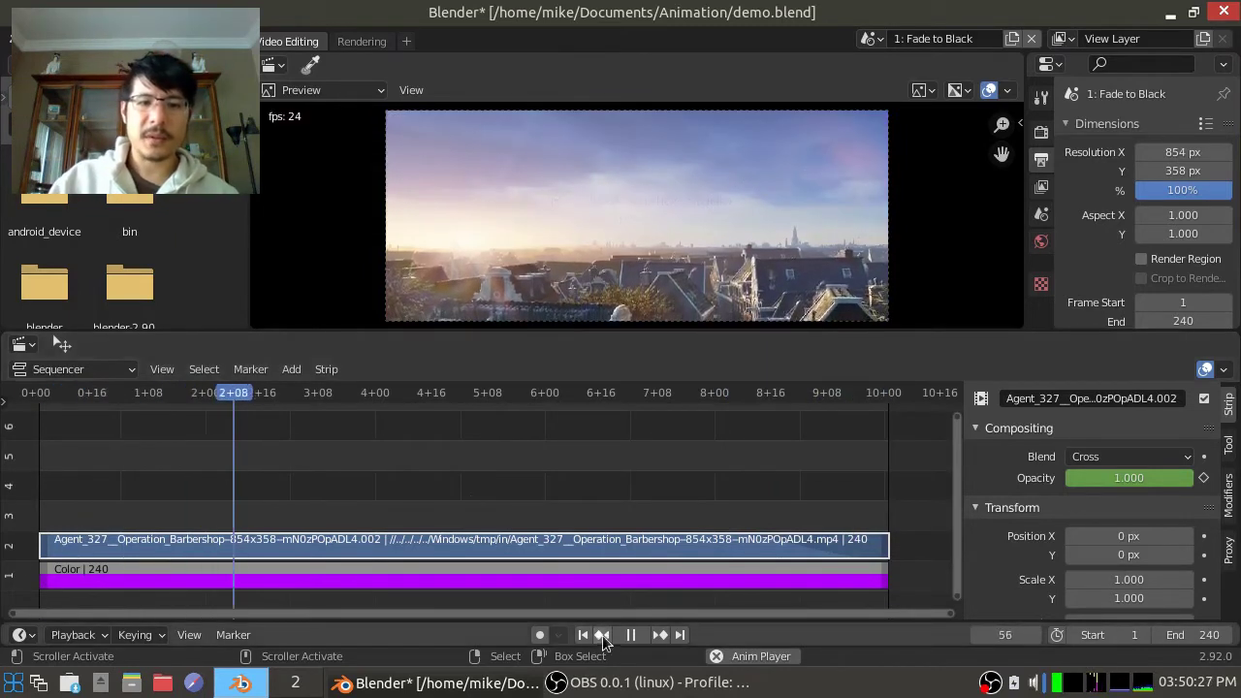
key(space)
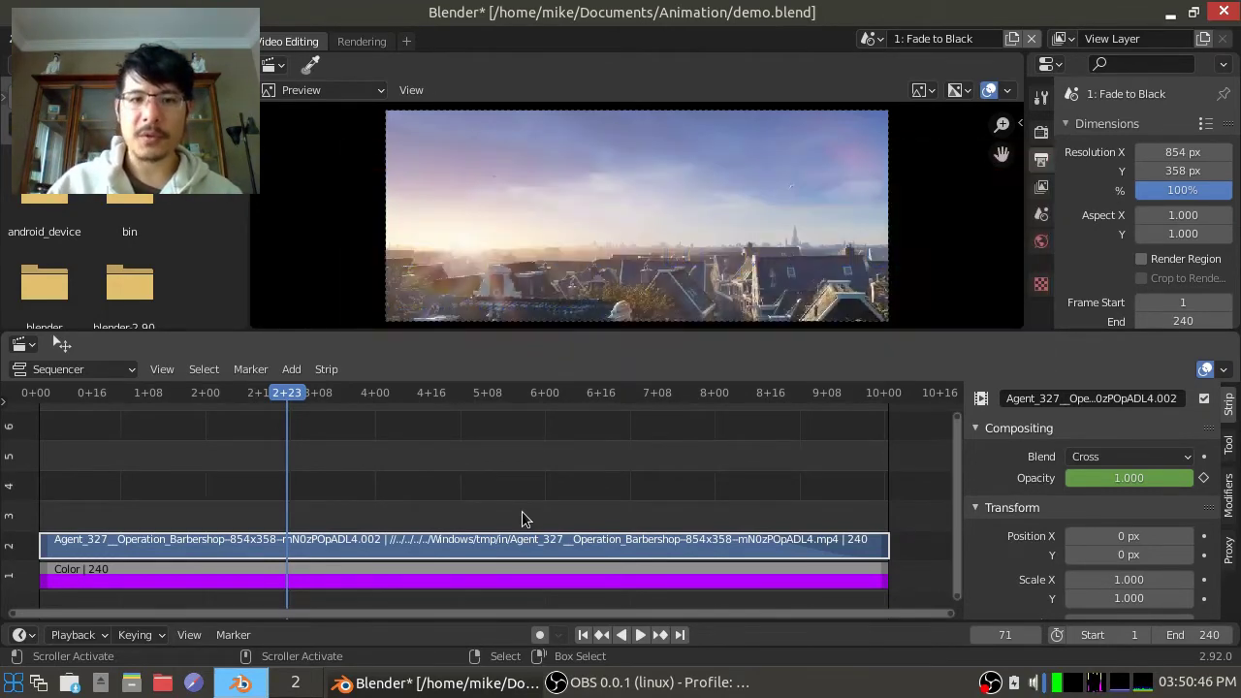
key(Up)
key(Up)
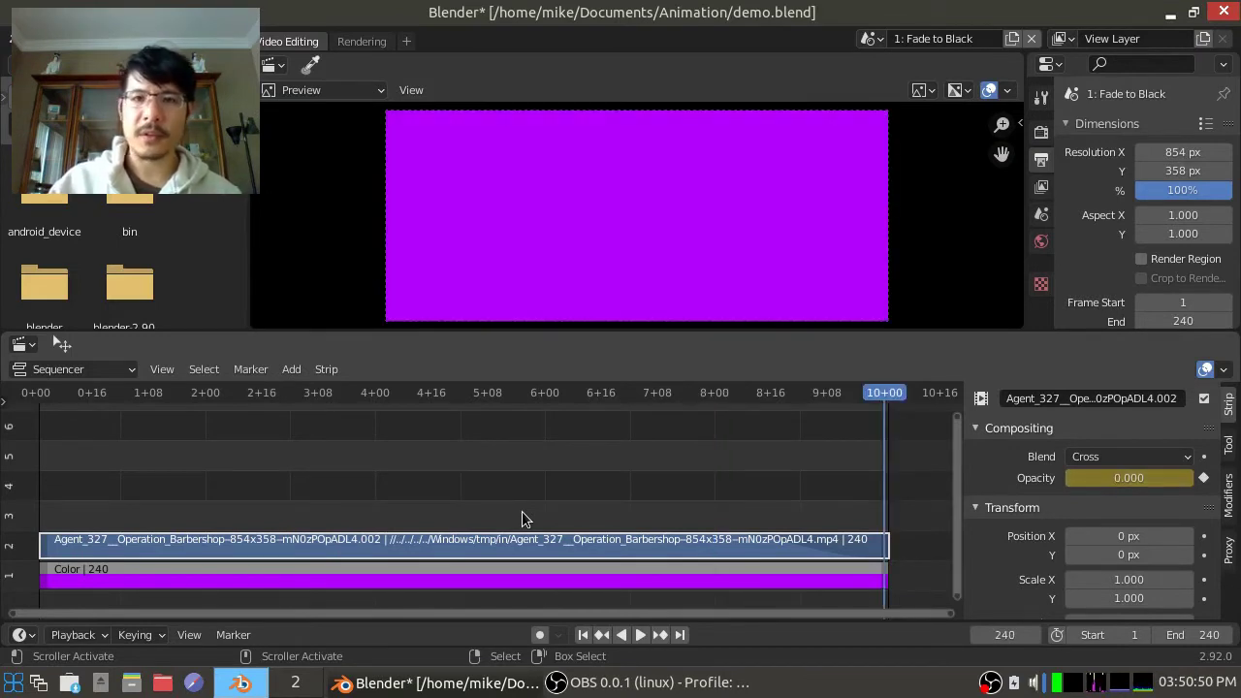
key(Up)
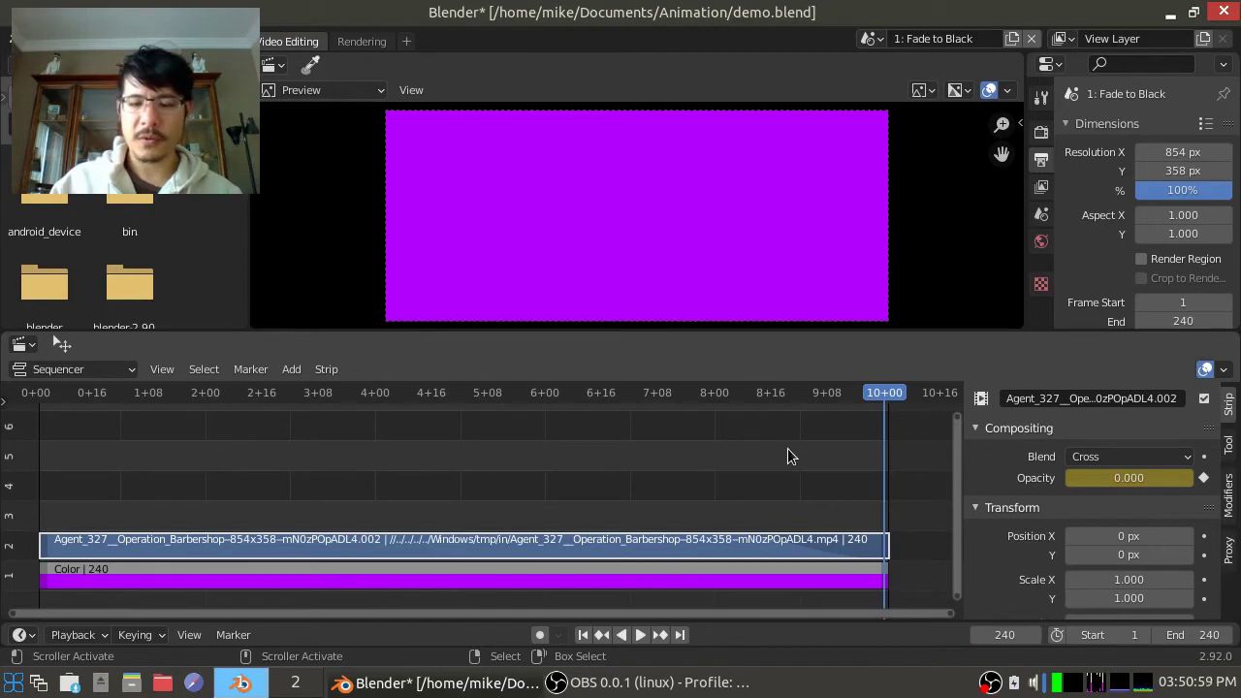
key(Down)
key(Down)
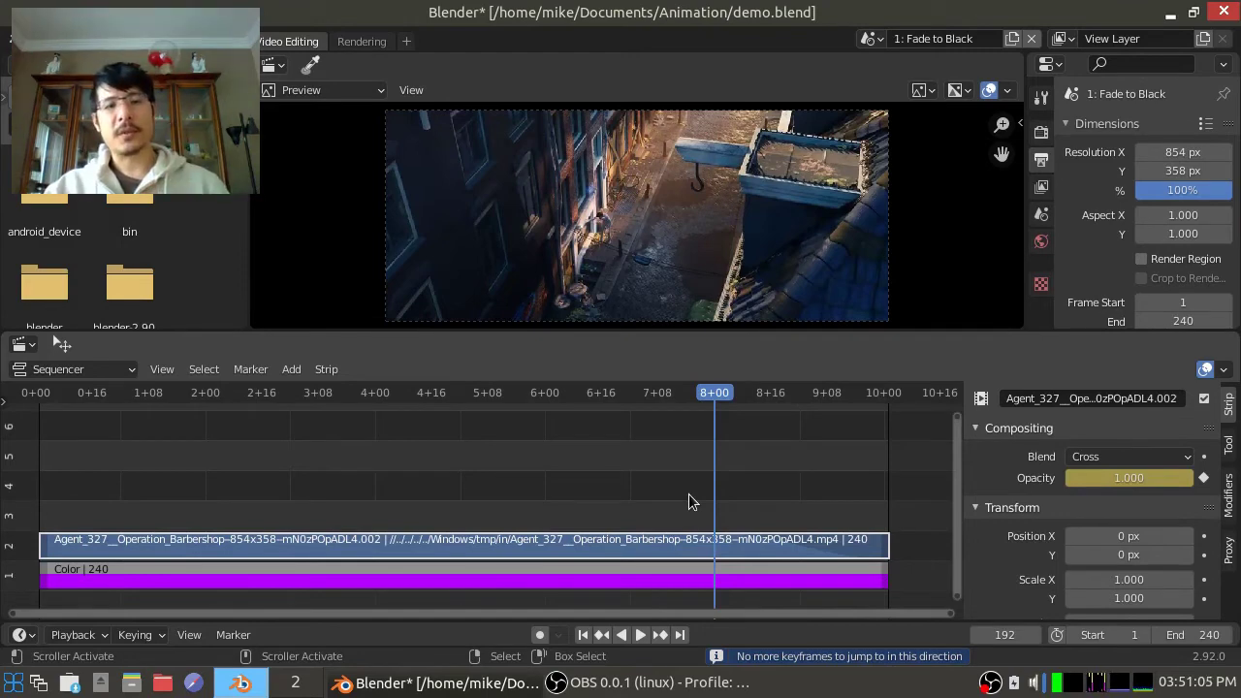
click(614, 581)
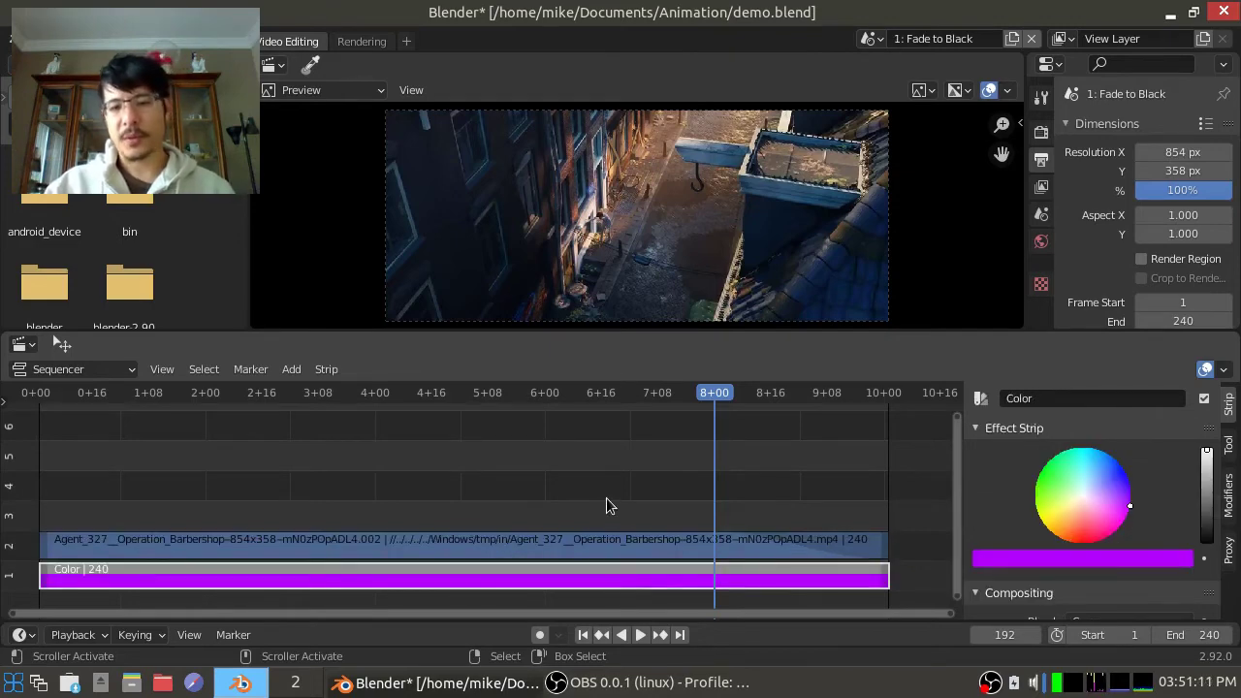
key(Up)
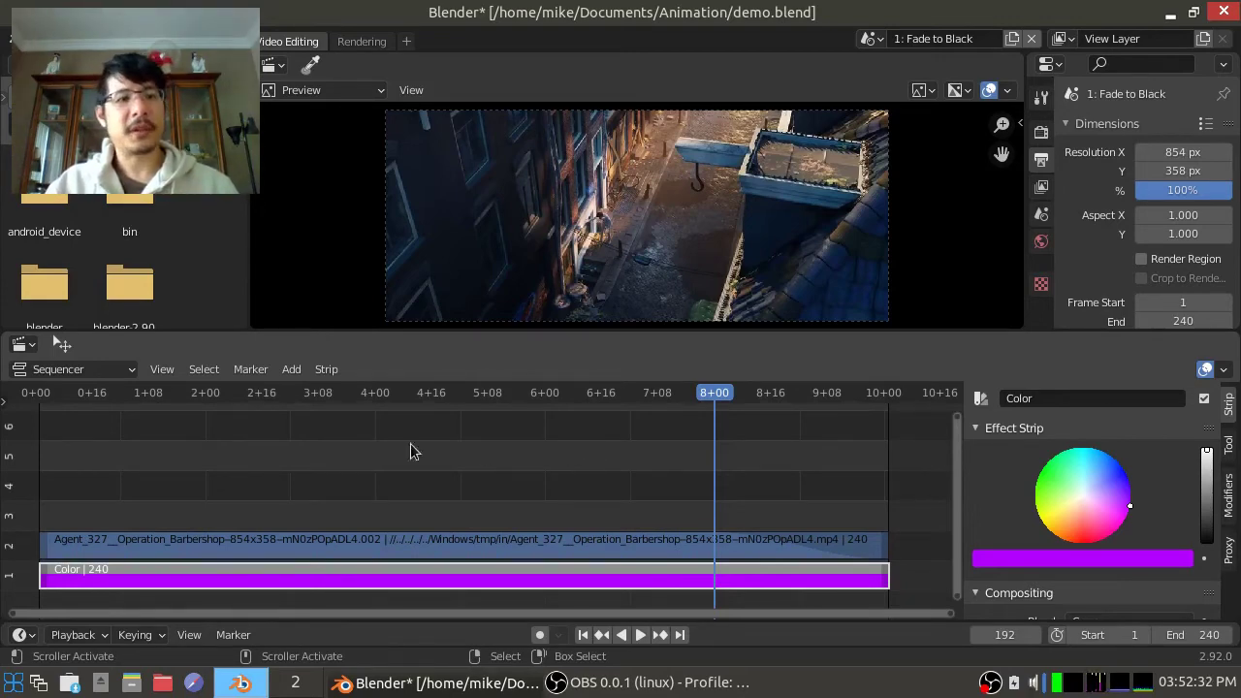
click(292, 371)
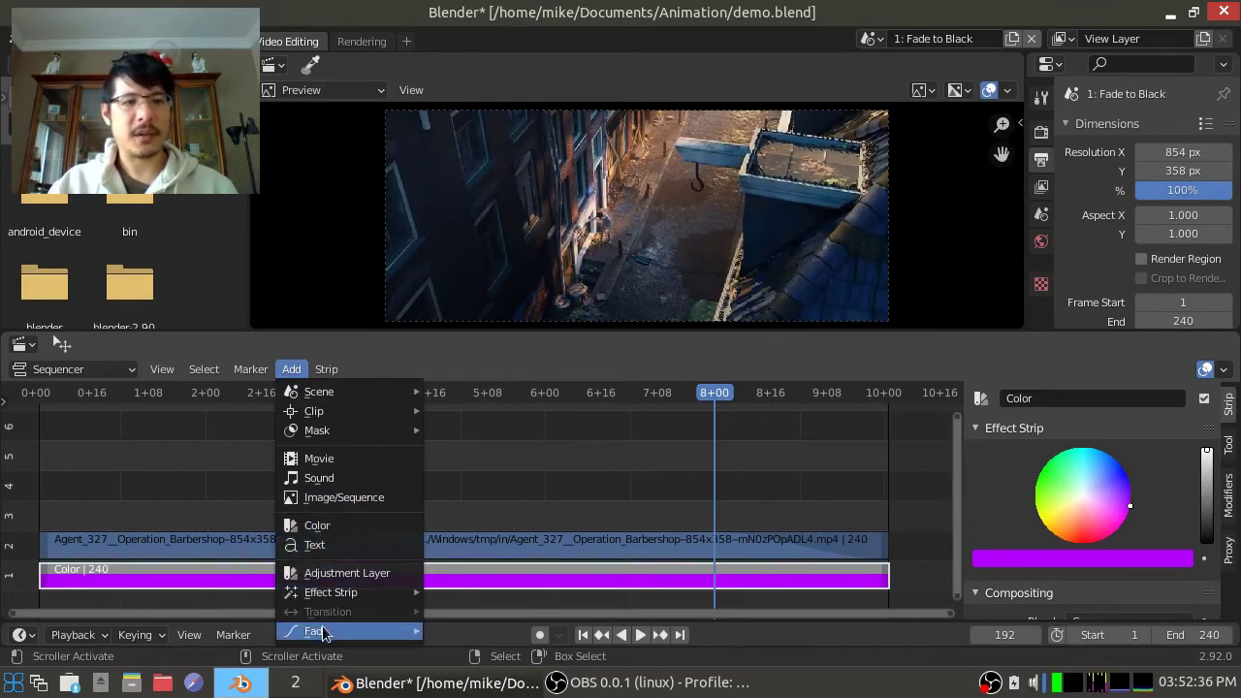
mouse_move(322, 632)
click(524, 567)
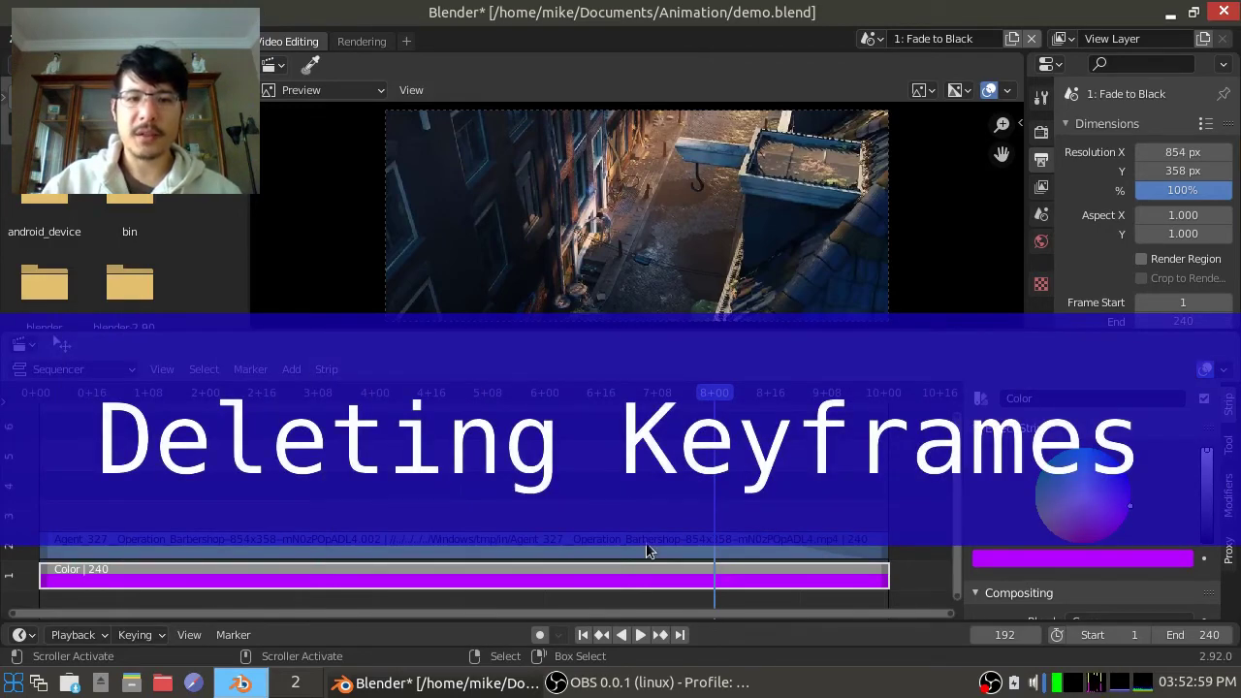
- Select the Agent_327 movie strip and bring up the keyframe options for its Opacity
click(645, 542)
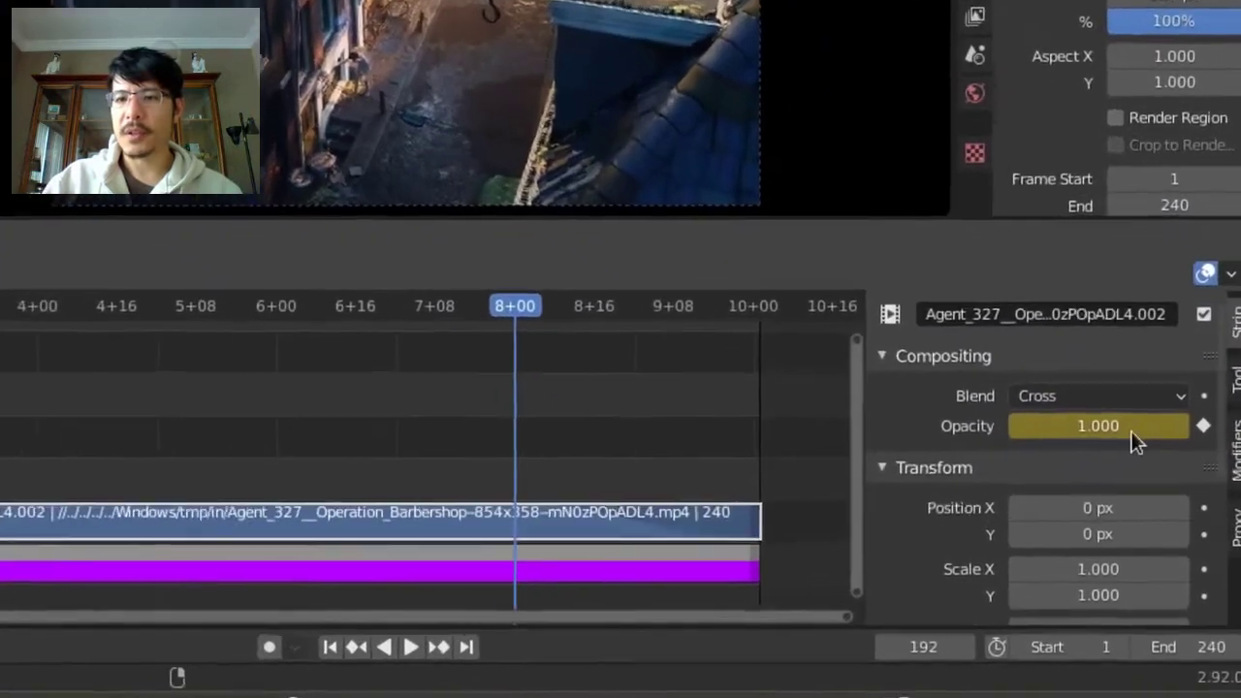
right_click(1160, 480)
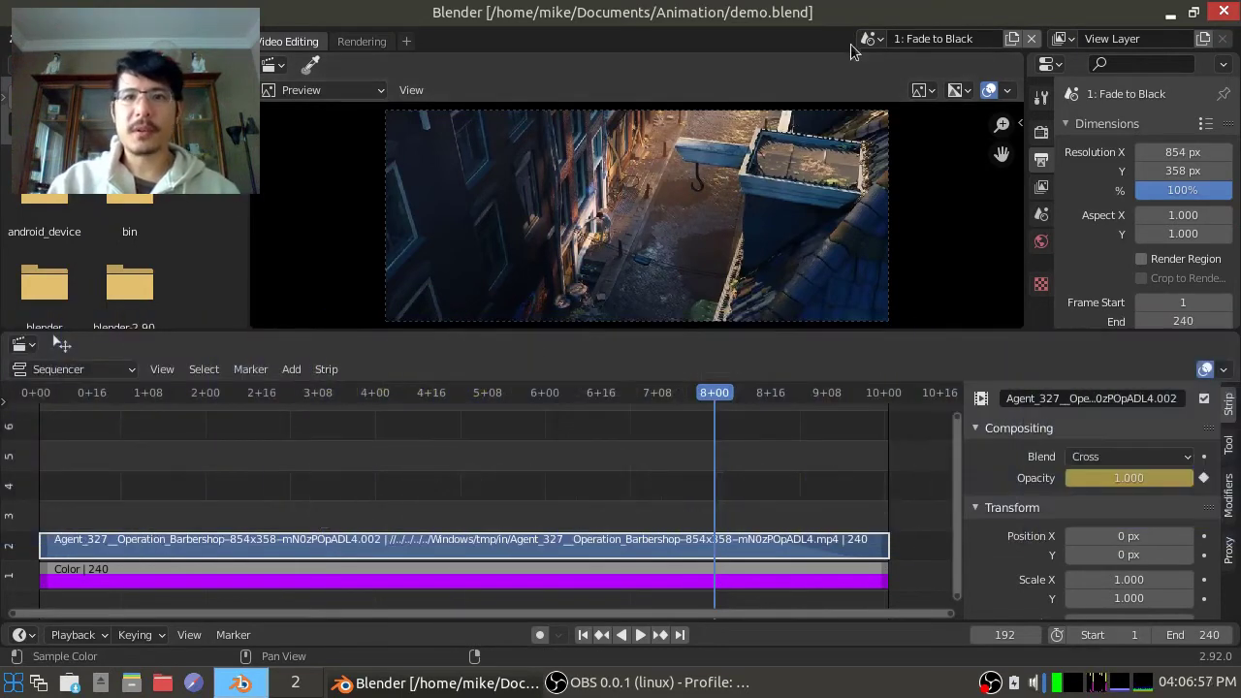
- Switch to the '2: Transition' scene and play it from an early frame, pausing mid-crossfade
click(871, 39)
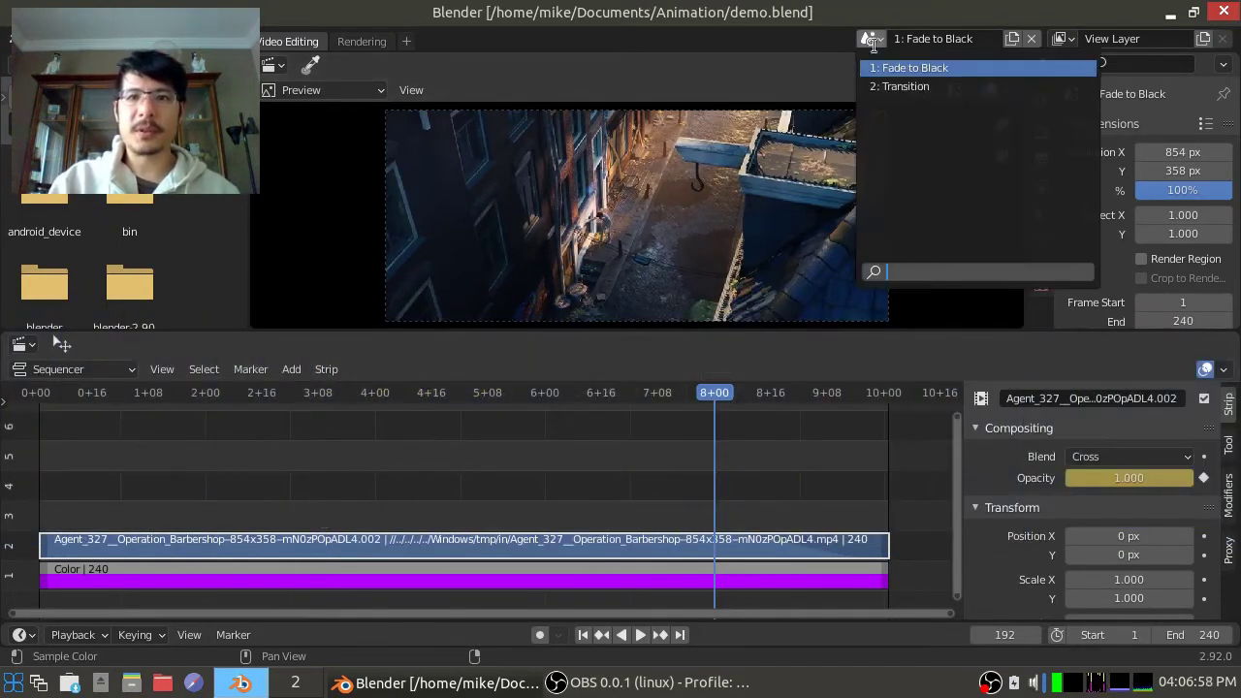
click(905, 87)
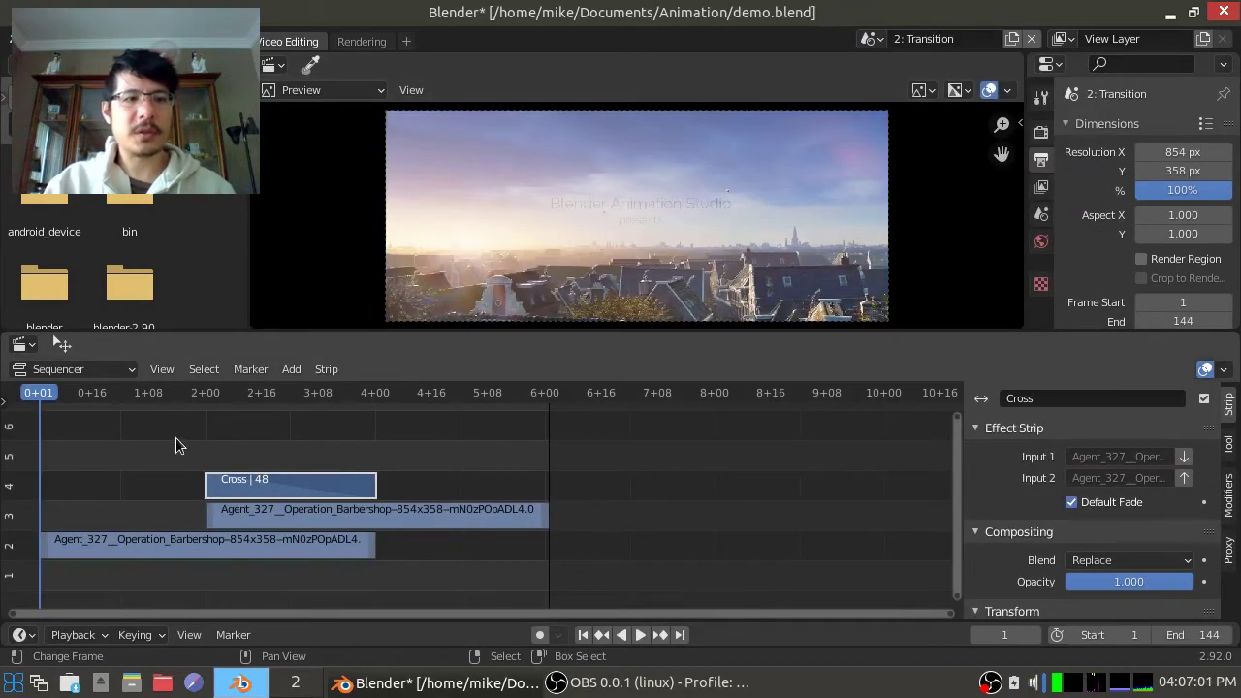
click(150, 449)
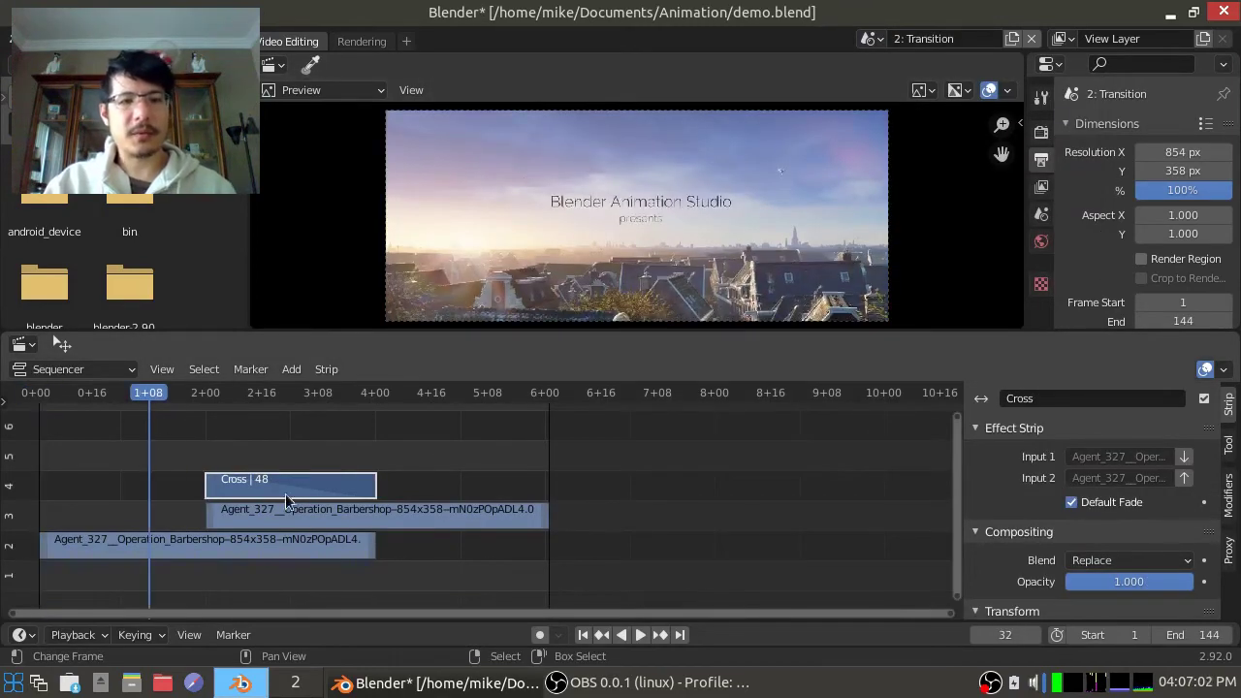
click(640, 634)
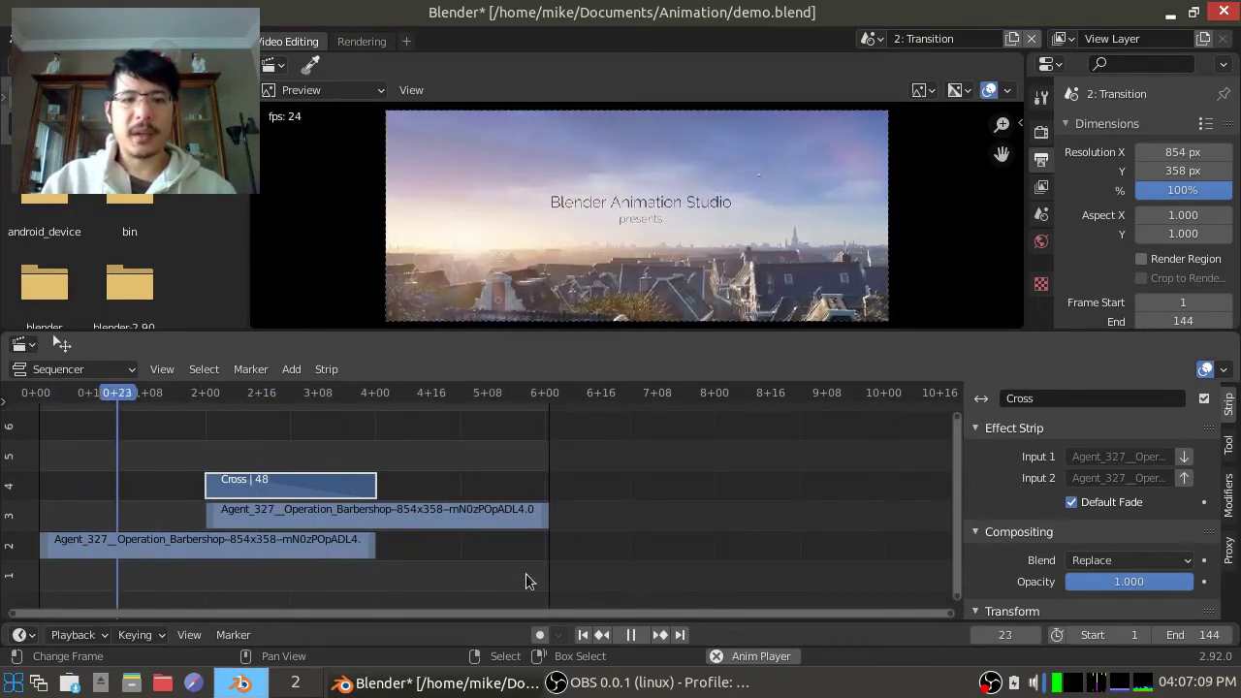
click(632, 634)
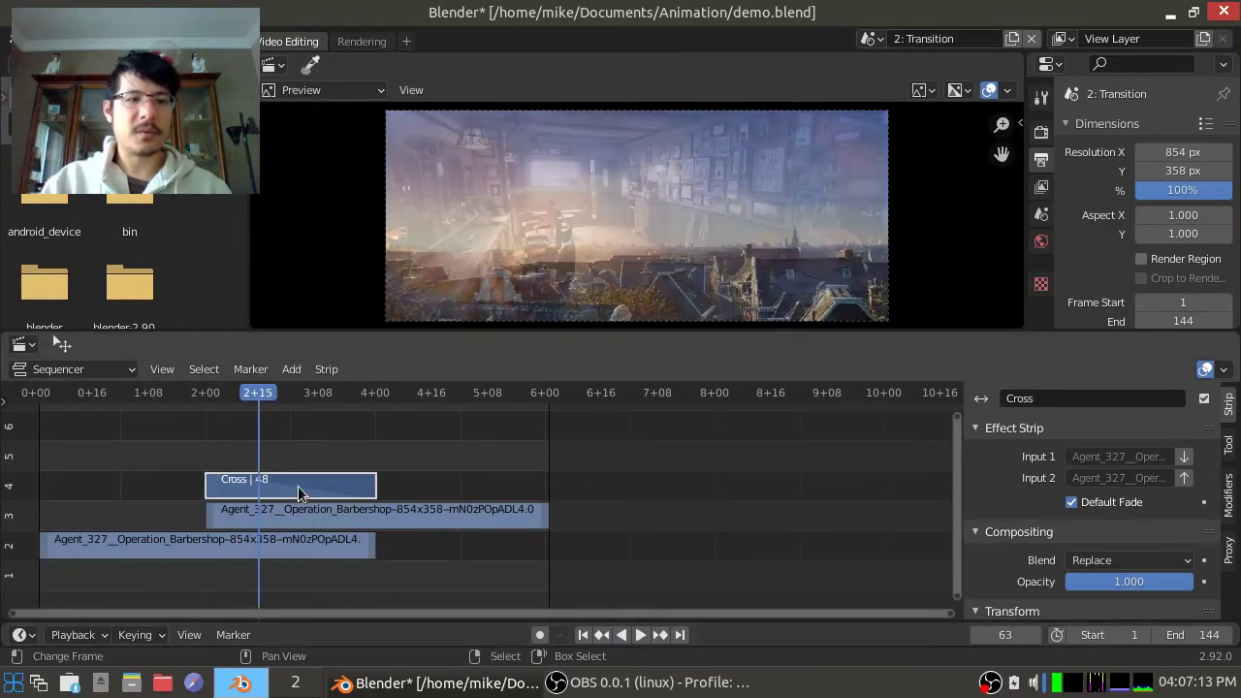
- Swap the Cross strip for a Wipe transition between both Agent_327 clips and preview it
key(Delete)
click(230, 544)
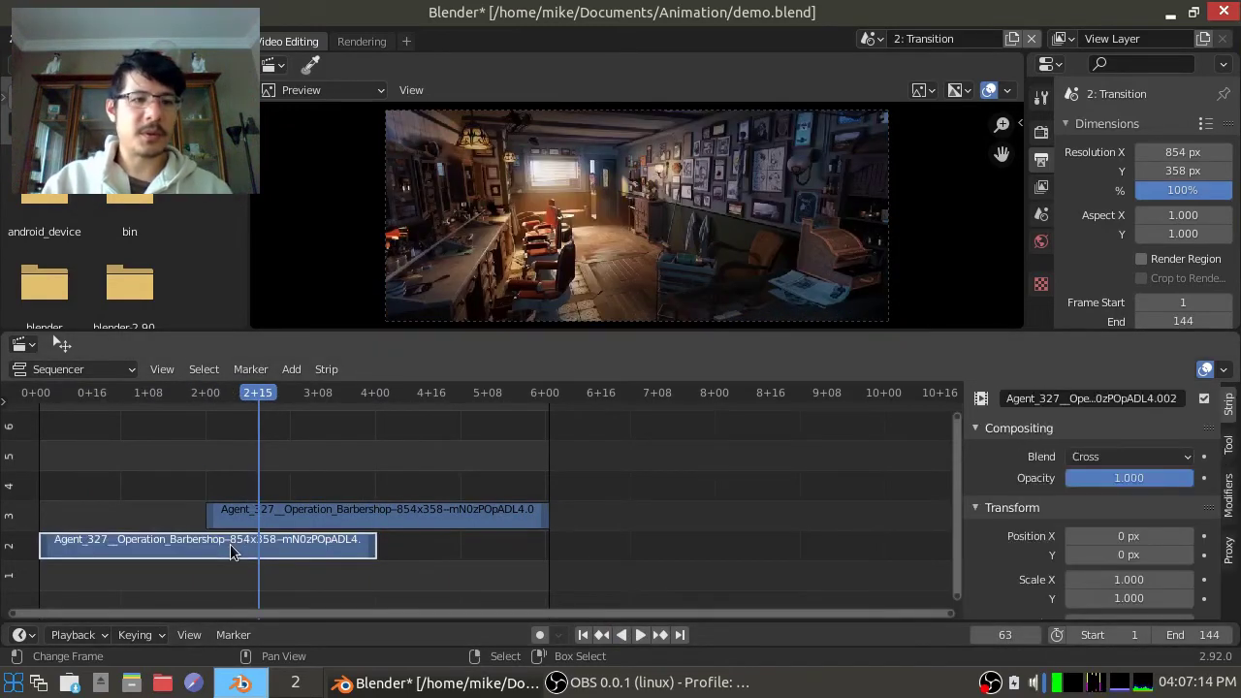
shift+click(307, 523)
click(291, 369)
mouse_move(335, 613)
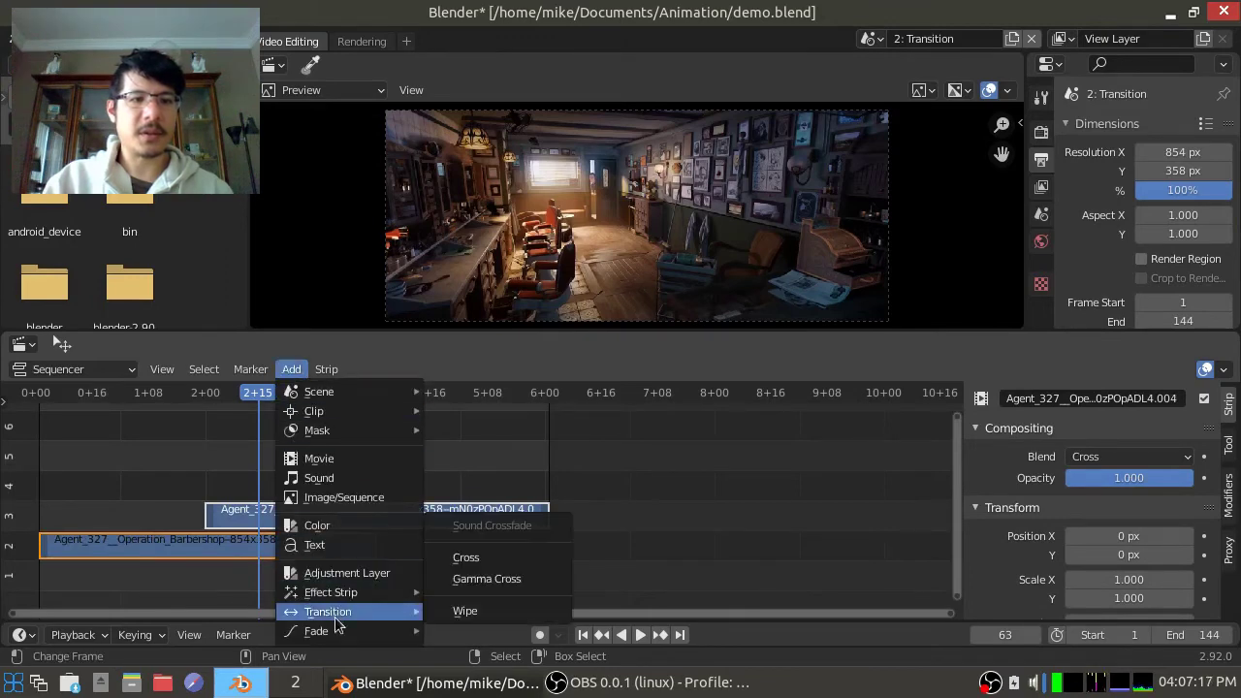
click(503, 610)
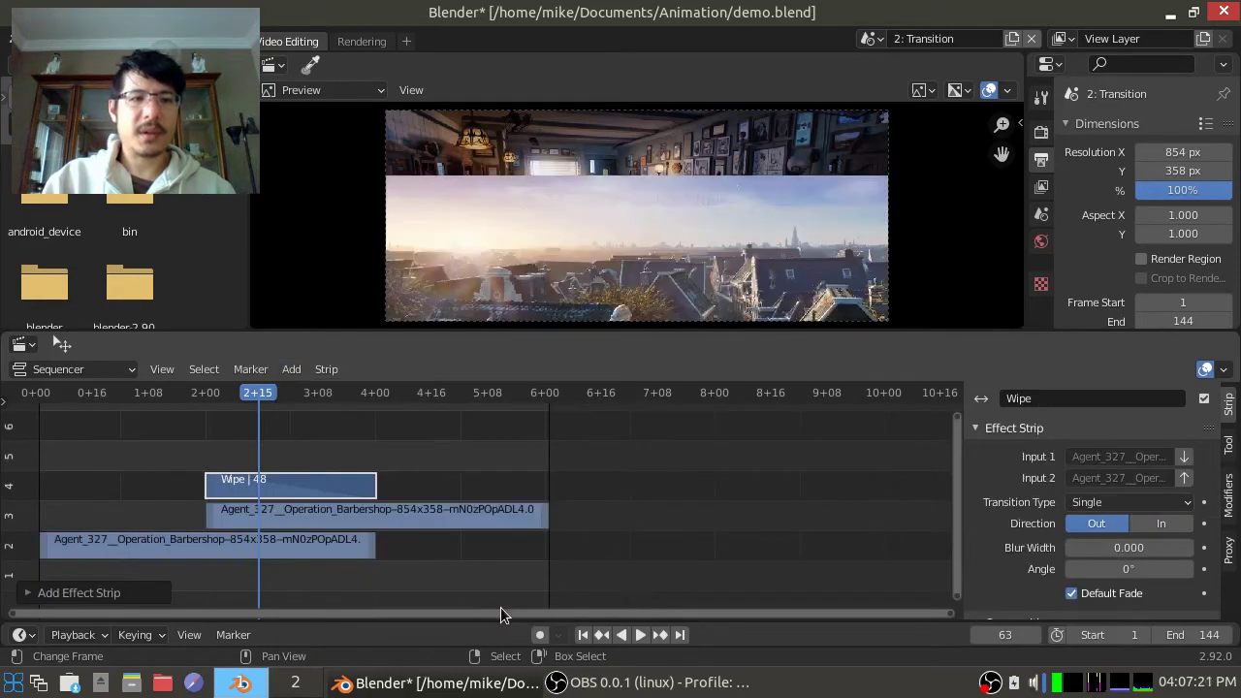
key(space)
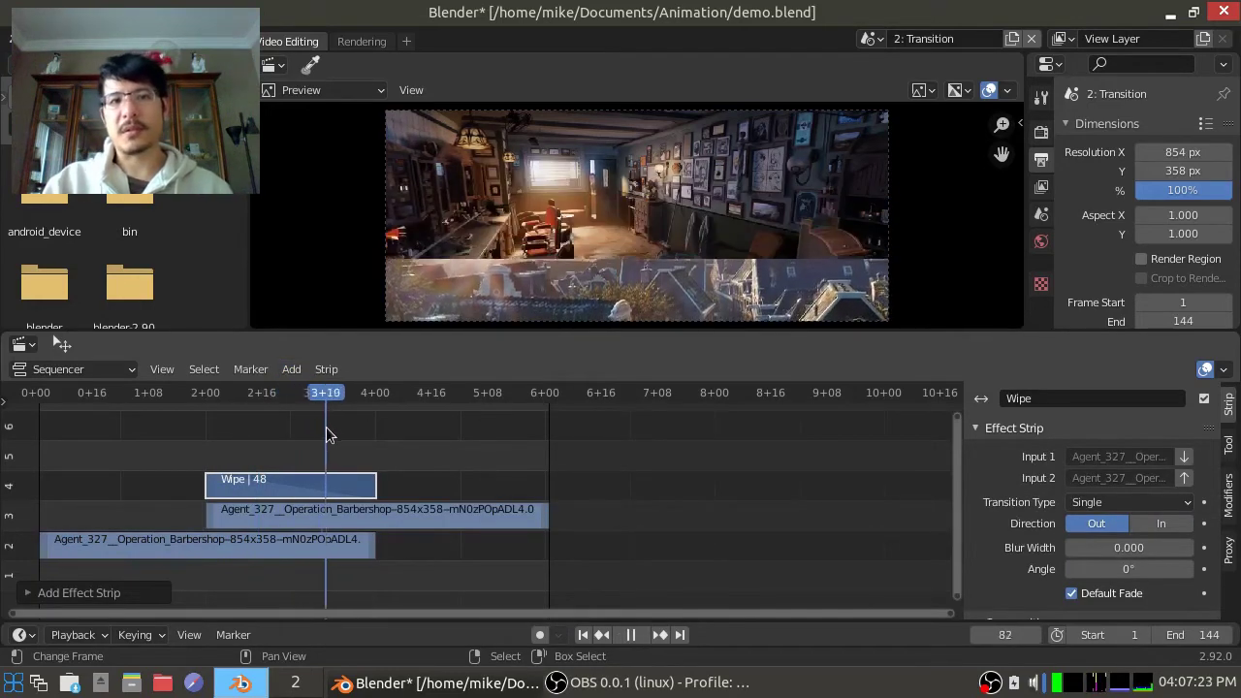
key(space)
click(289, 429)
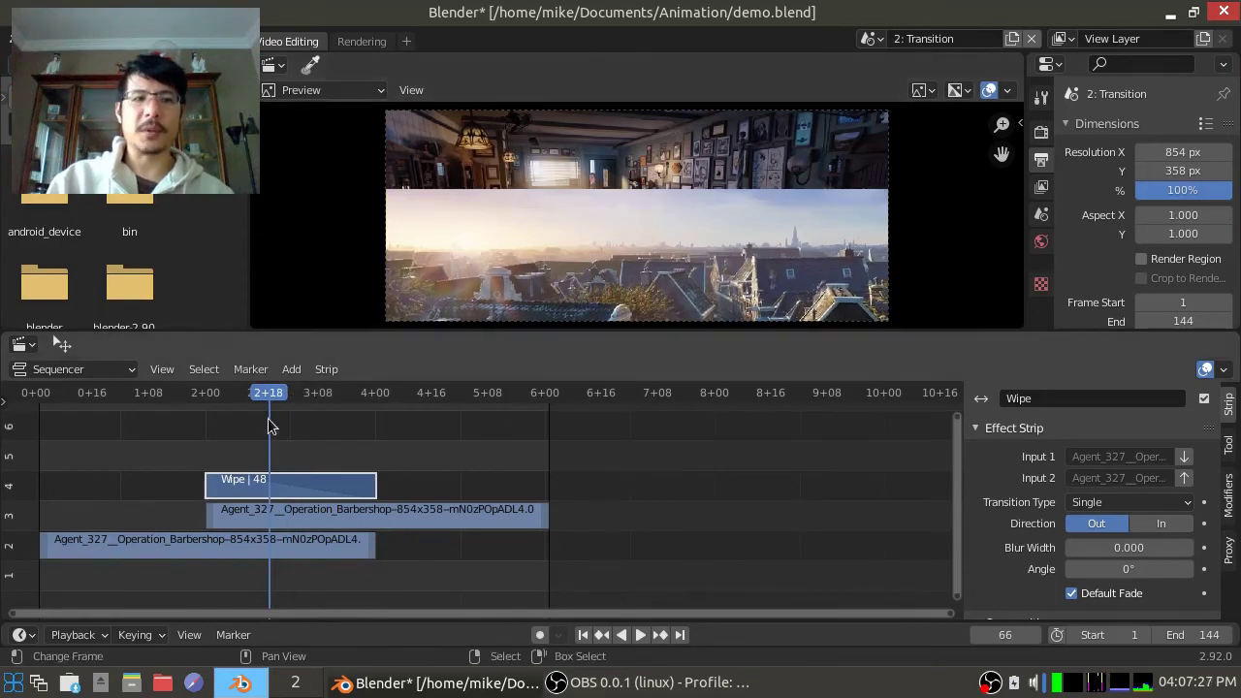
- Set the wipe Direction to In and preview it at a 90° angle
key(space)
key(space)
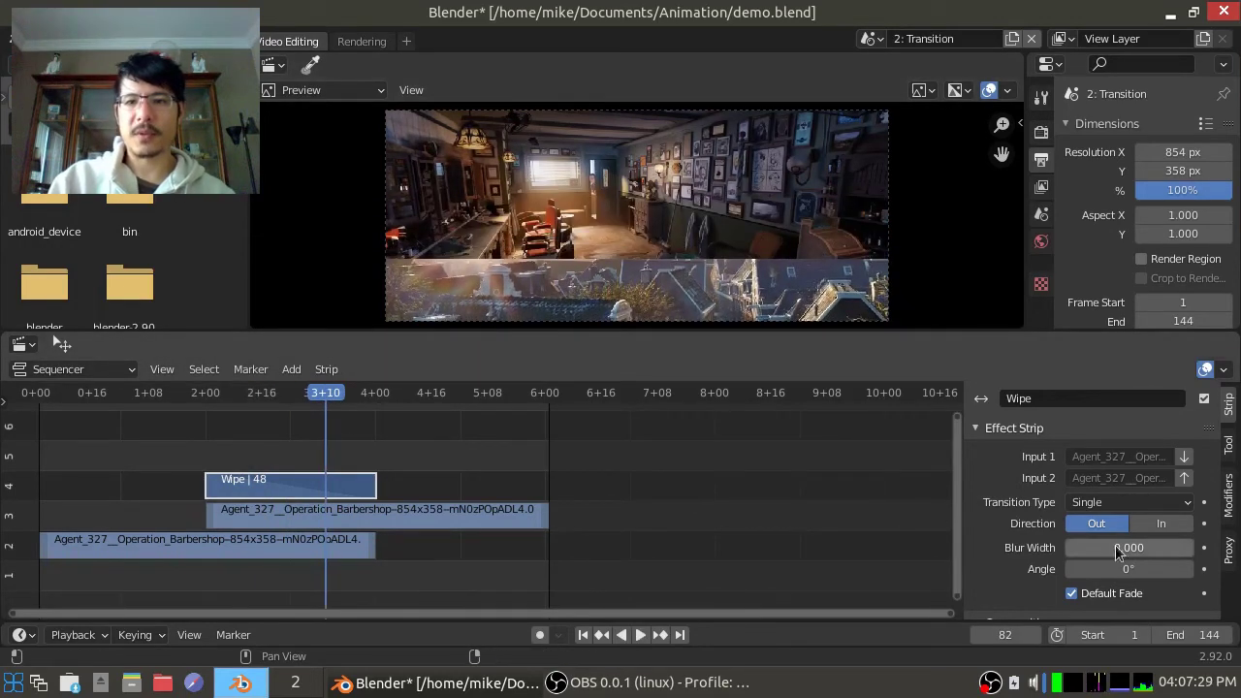
click(1149, 523)
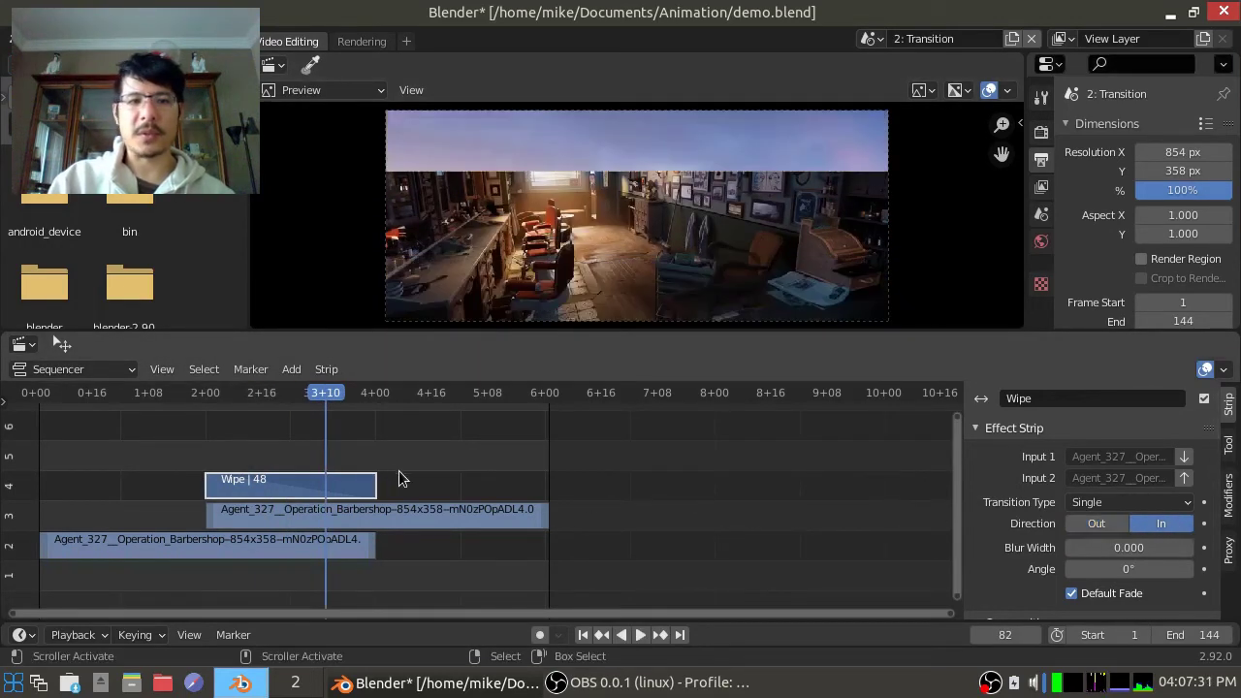
drag(332, 443, 247, 434)
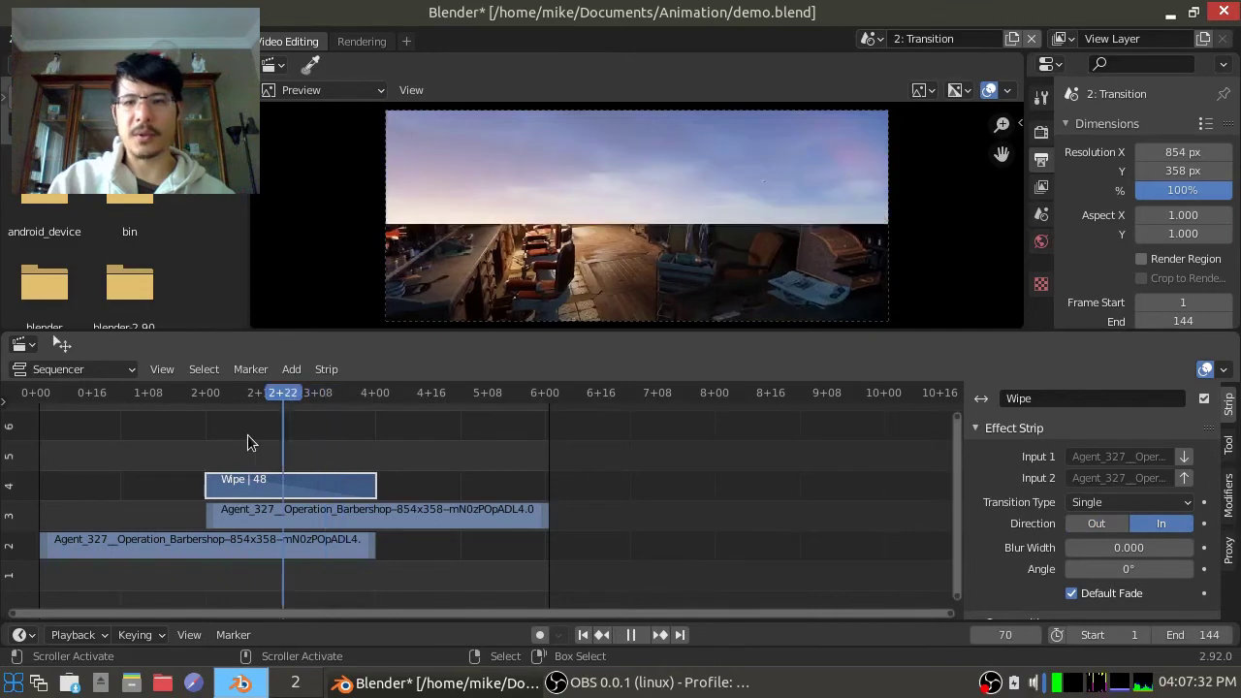
click(1136, 569)
key(Return)
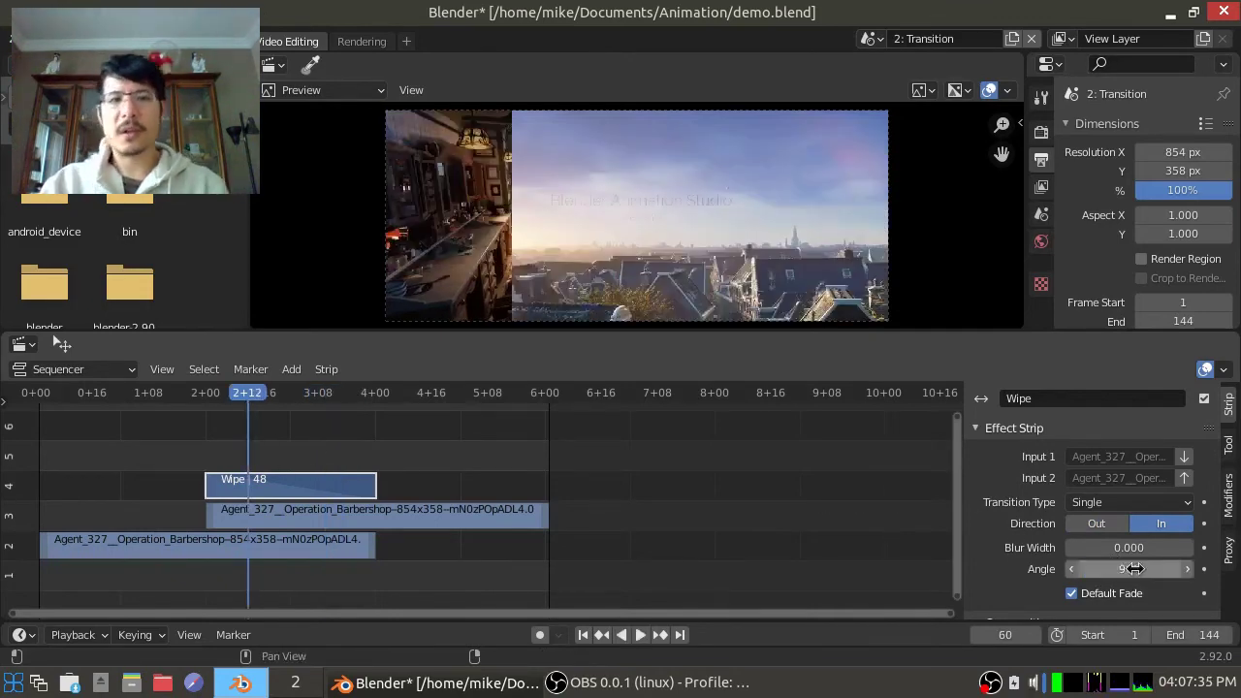
key(space)
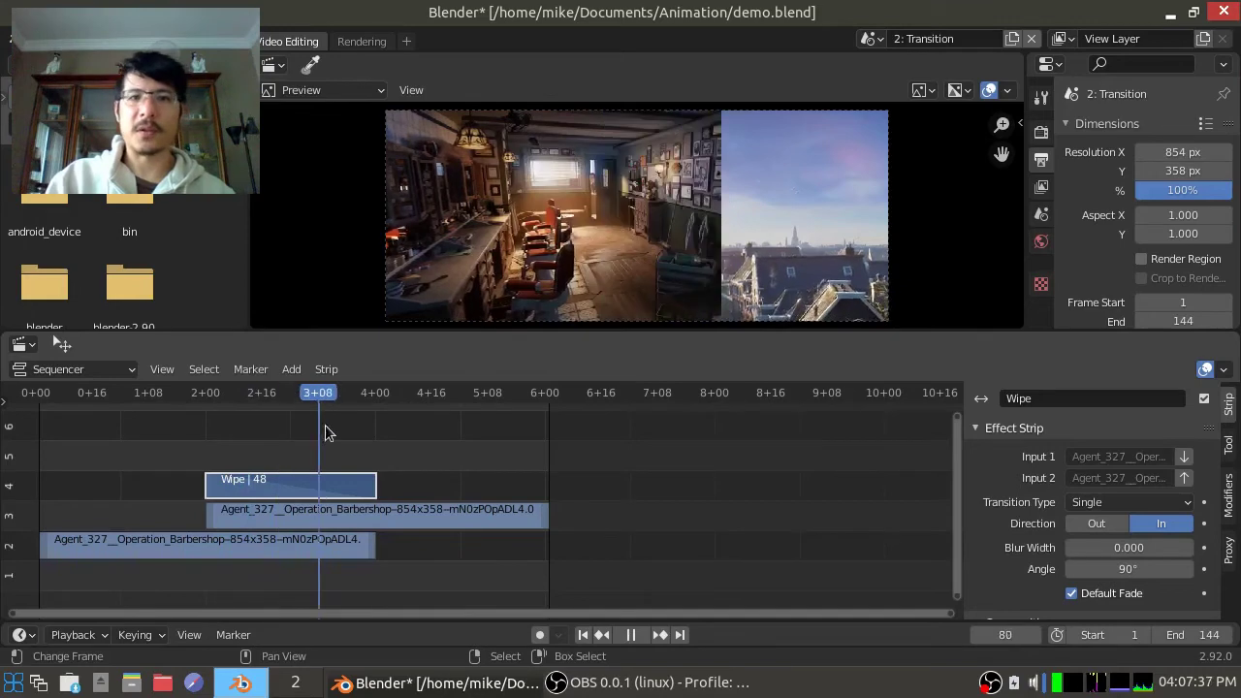
key(space)
- Change the wipe angle to 45° and scrub to preview the diagonal wipe
drag(348, 423, 308, 430)
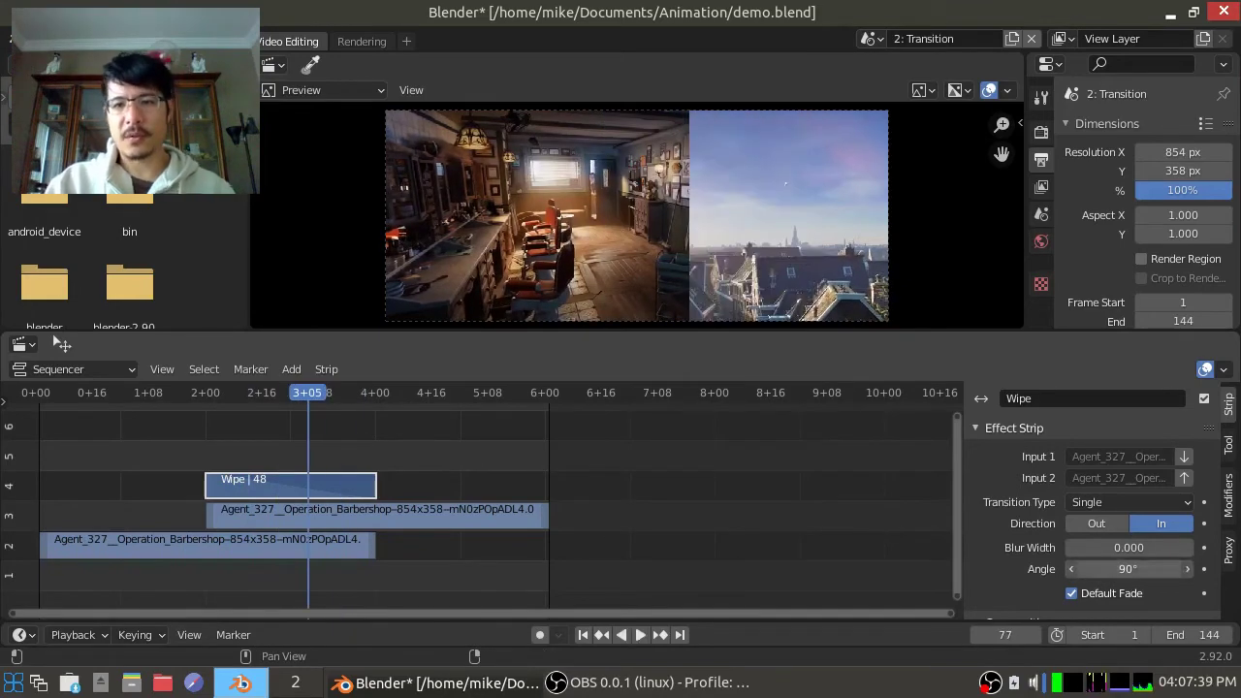
click(1076, 569)
text(45)
key(Return)
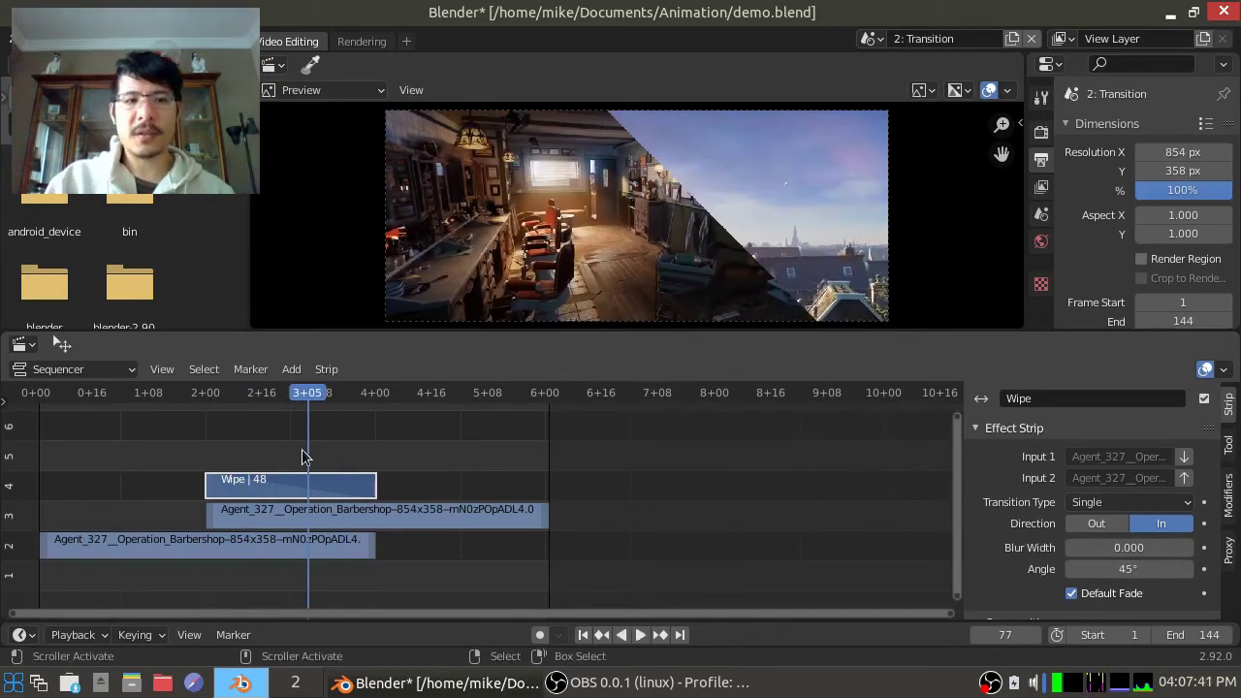
drag(267, 438, 321, 433)
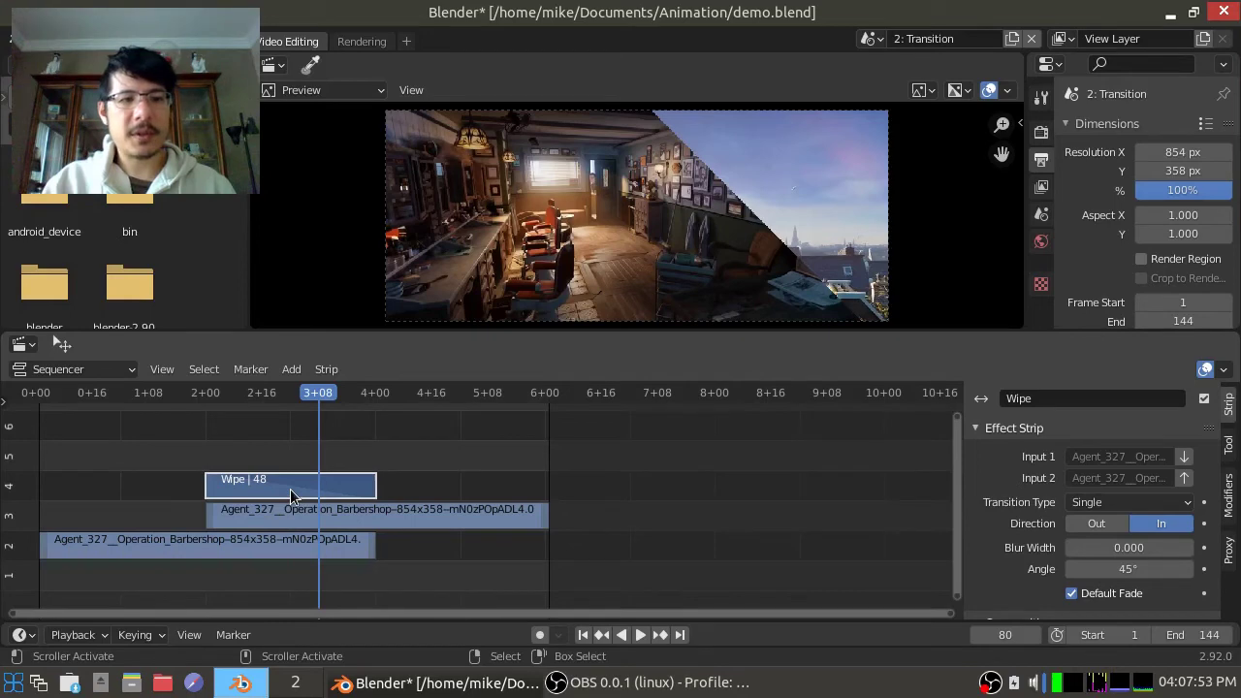
- Delete the Wipe transition, select the channel 3 clip and jump to its start frame 48
key(Delete)
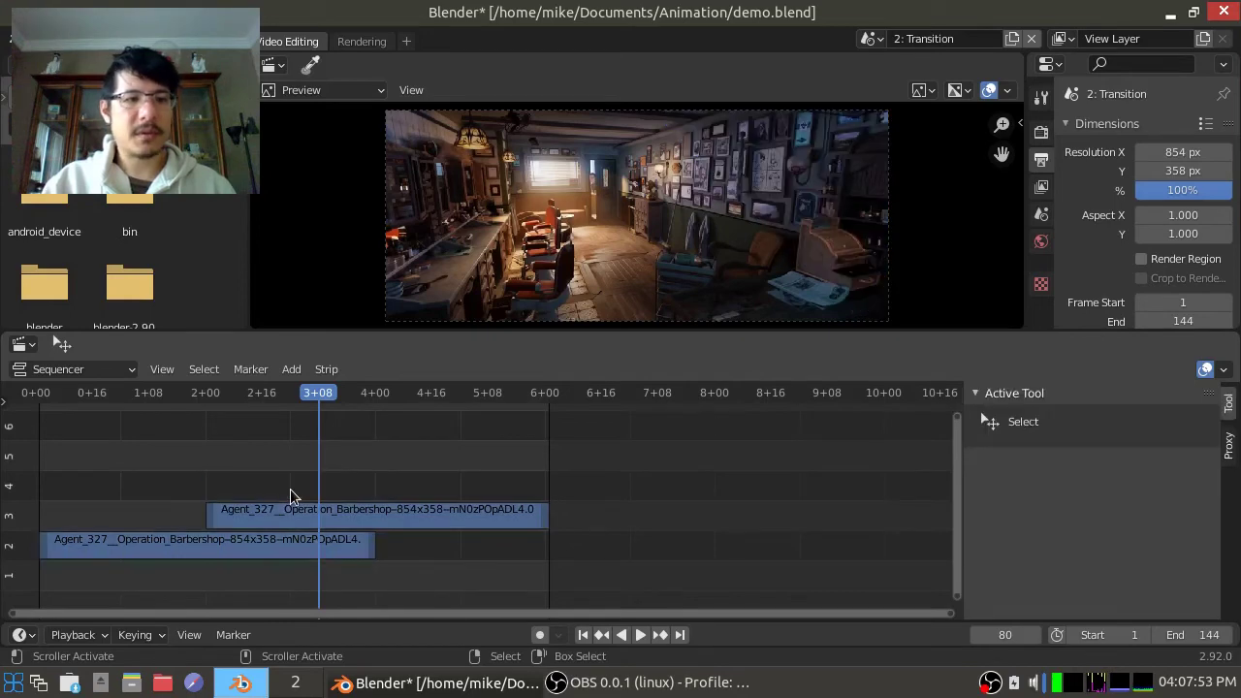
click(223, 554)
click(257, 520)
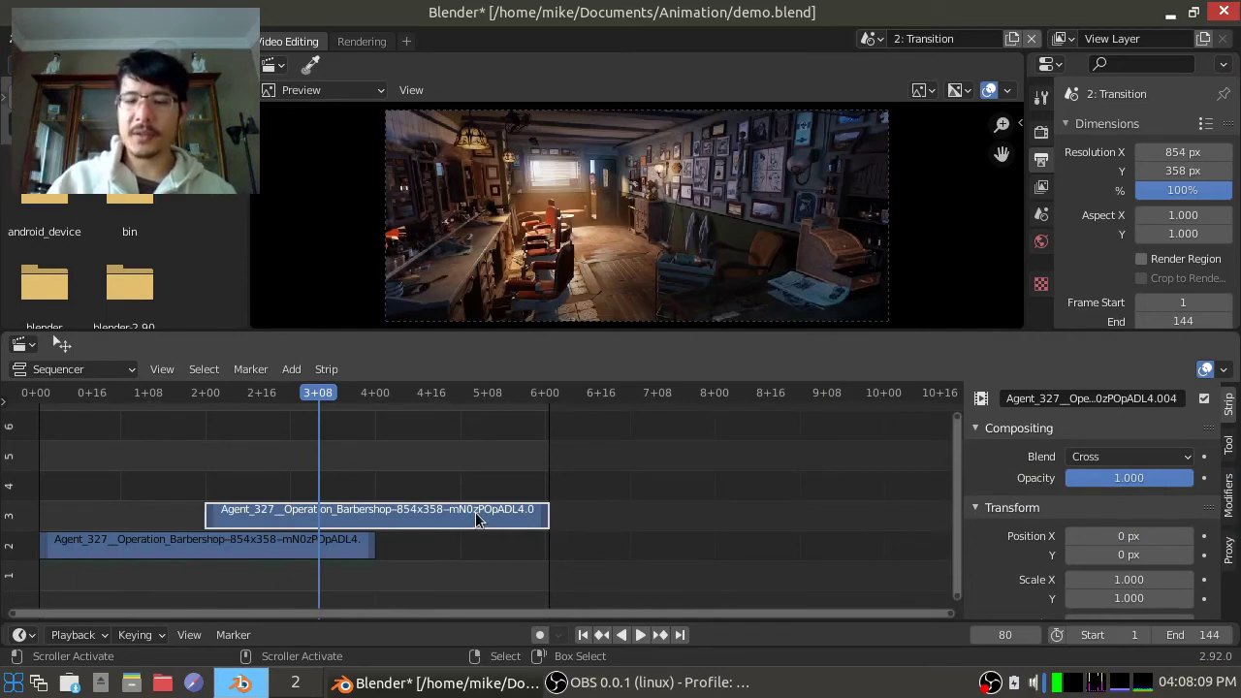
key(Page_Down)
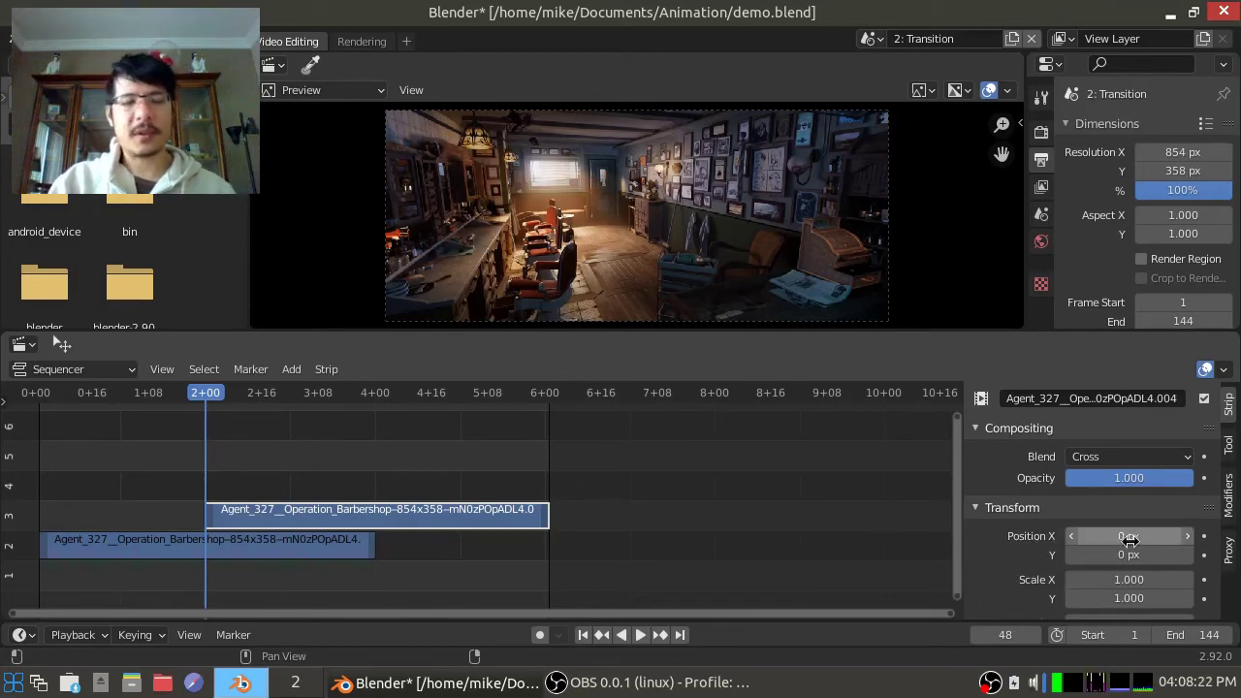
- Set the top strip to Over Drop blending and keyframe its position at X 857 px, Y 358 px
drag(1132, 538, 1240, 538)
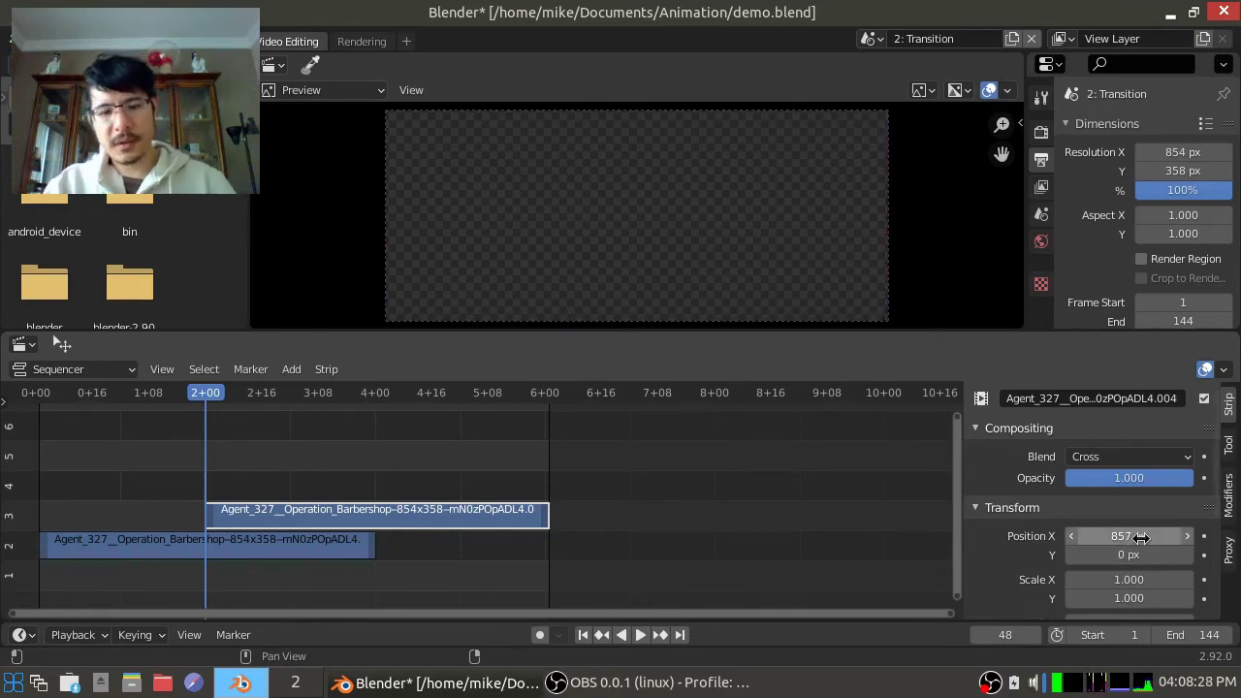
key(i)
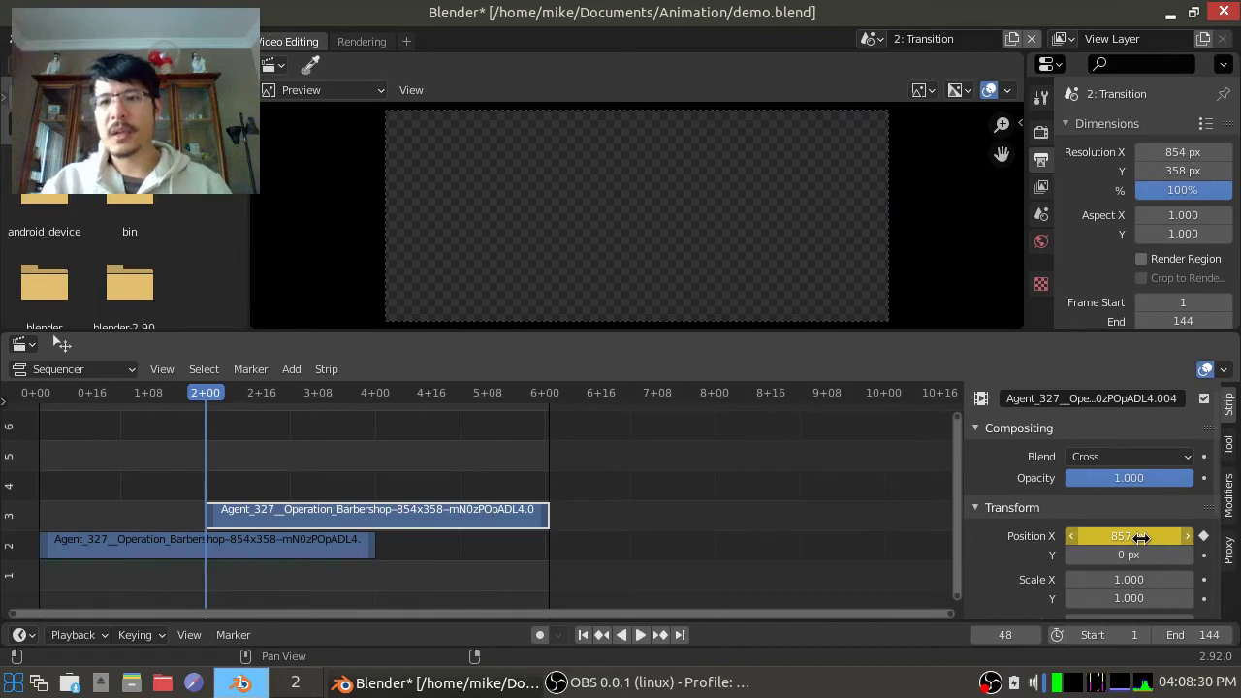
click(1123, 456)
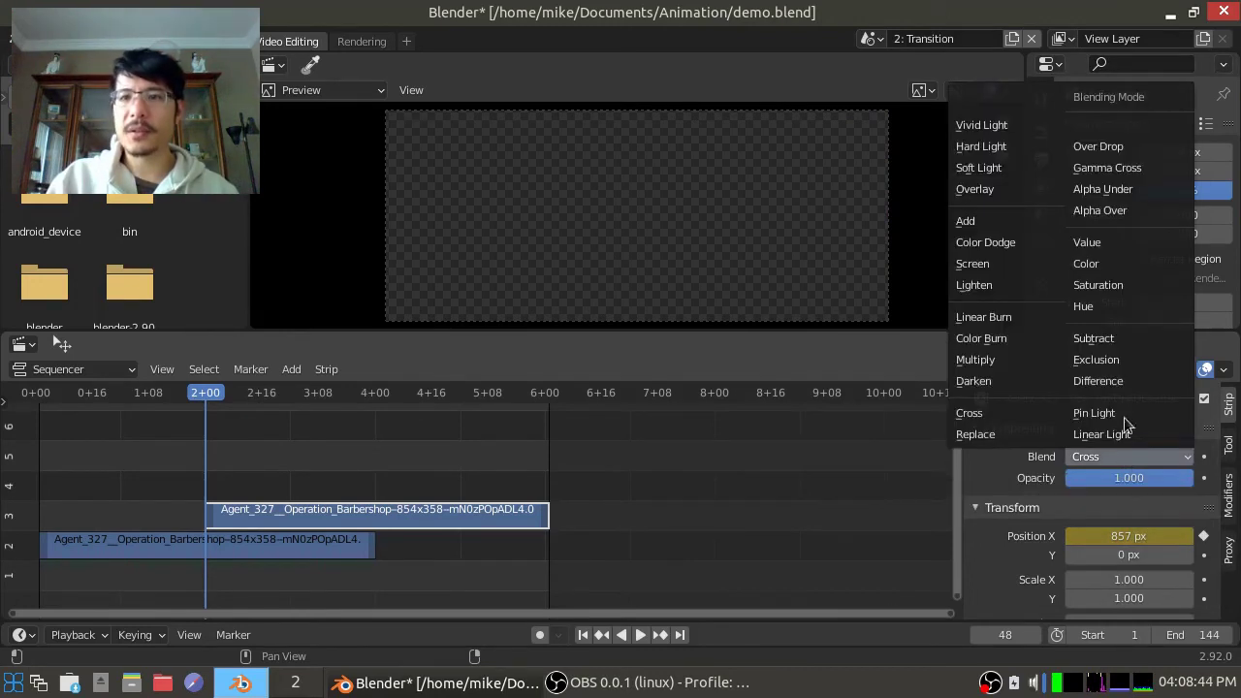
click(1097, 148)
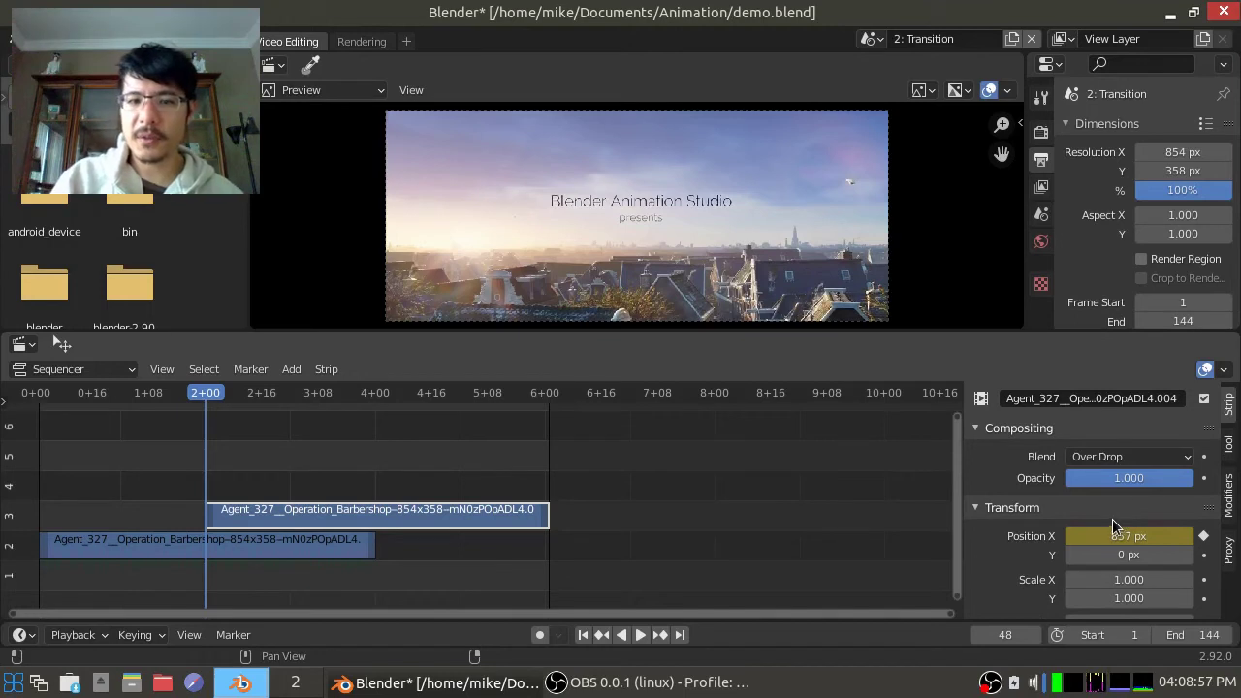
click(1120, 555)
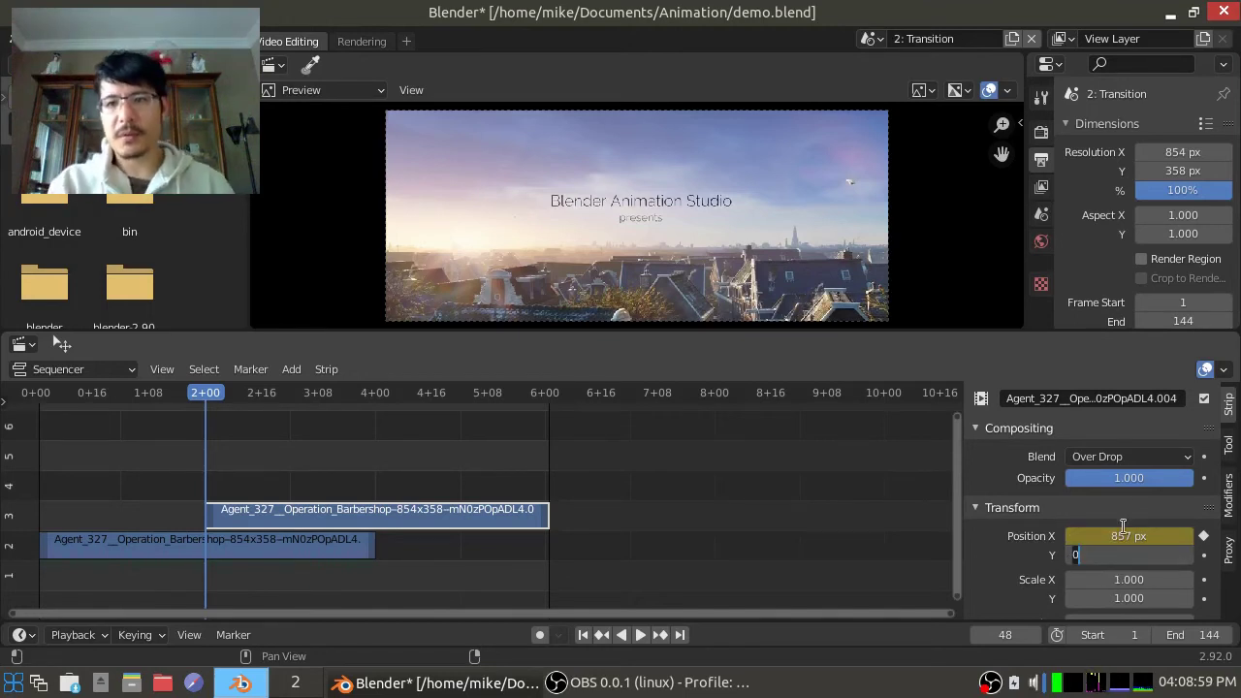
key(Return)
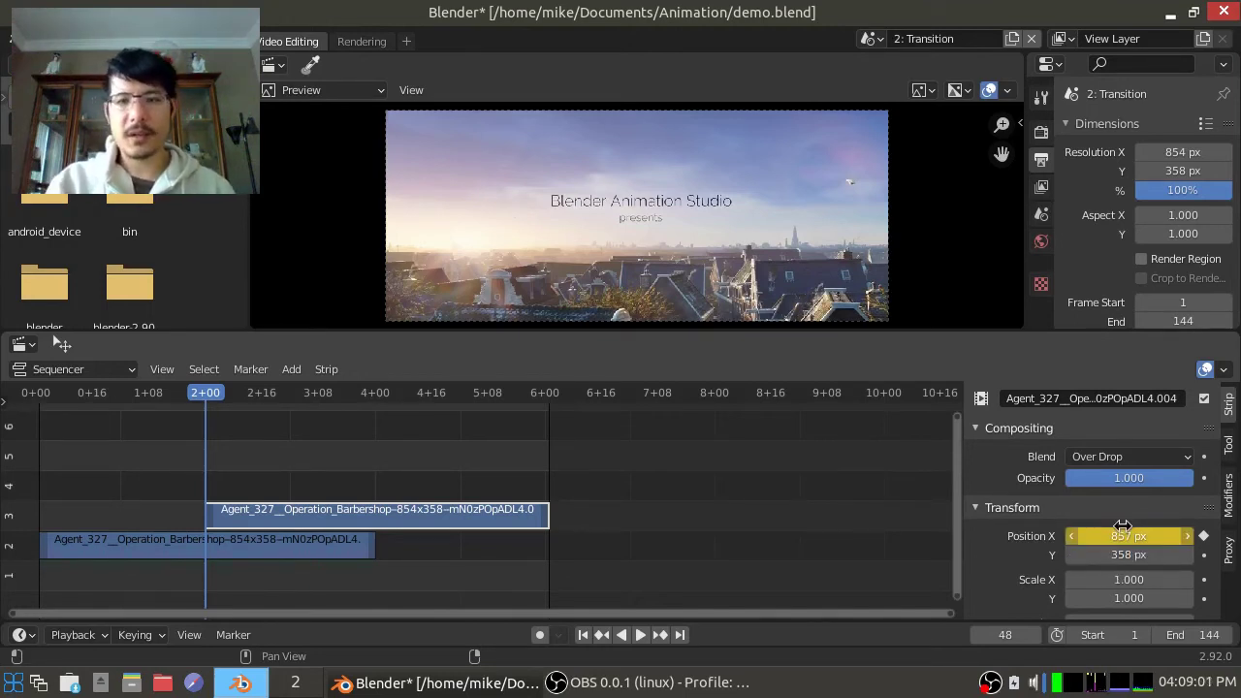
key(i)
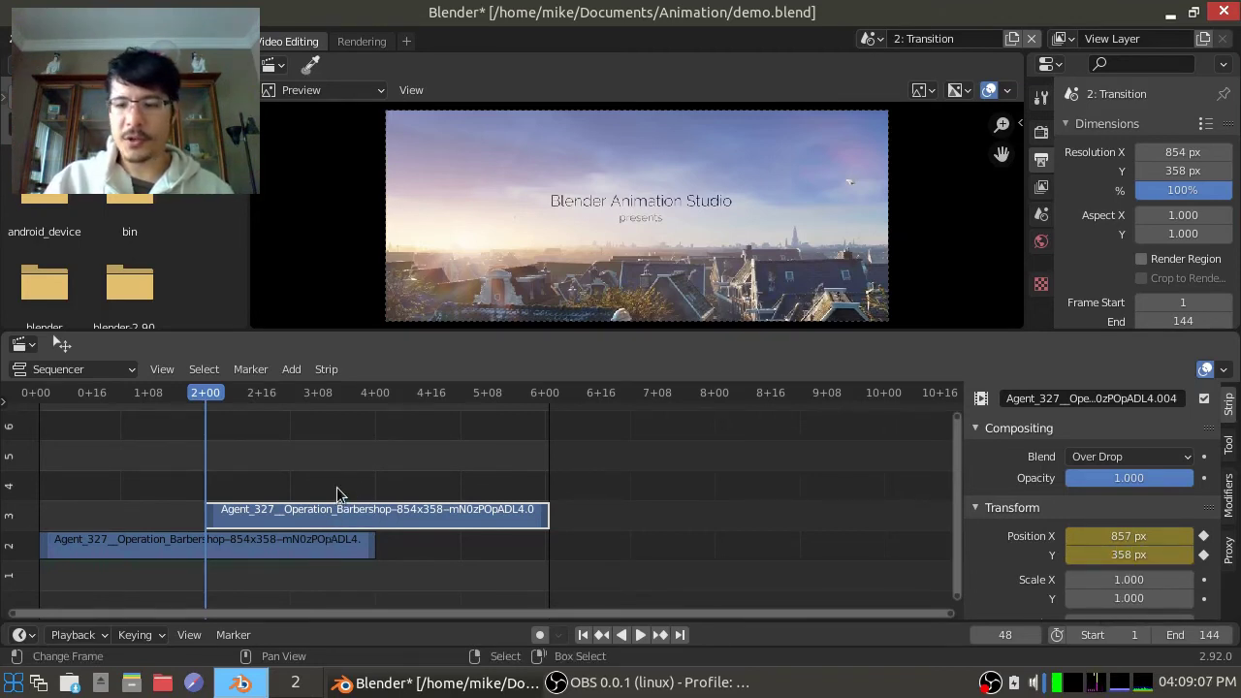
- At frame 96, select the channel 3 strip and keyframe its Position X at 0
key(Page_Up)
click(328, 551)
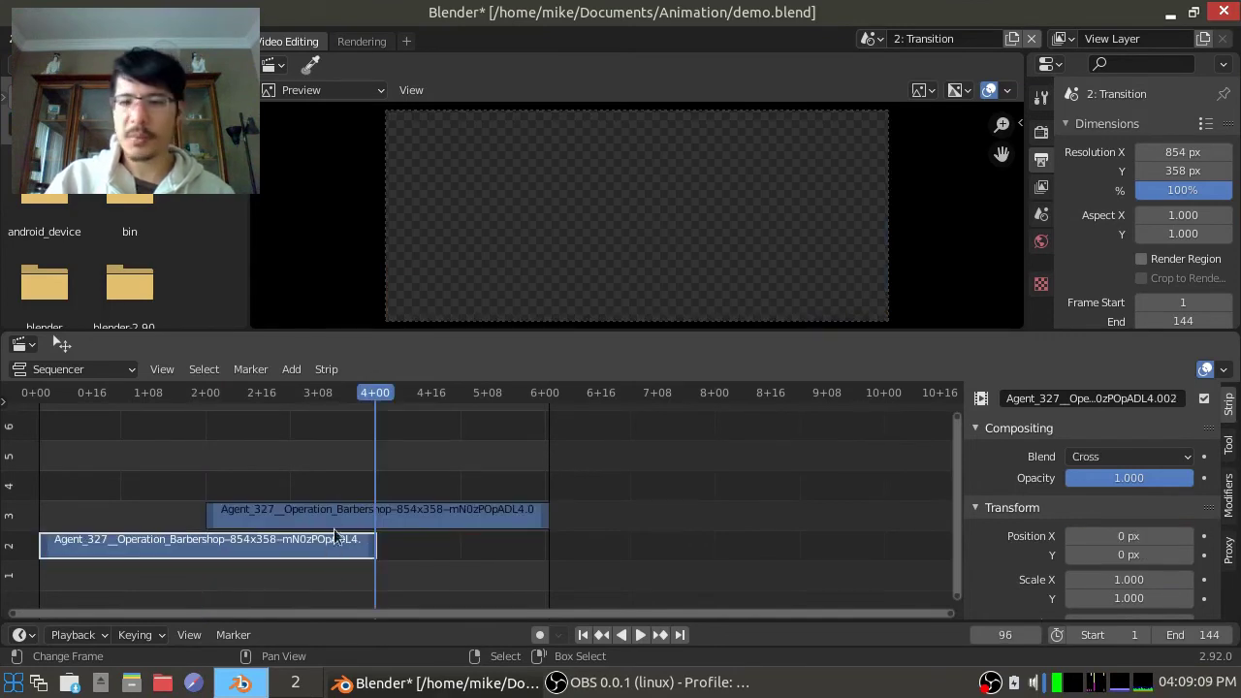
click(336, 515)
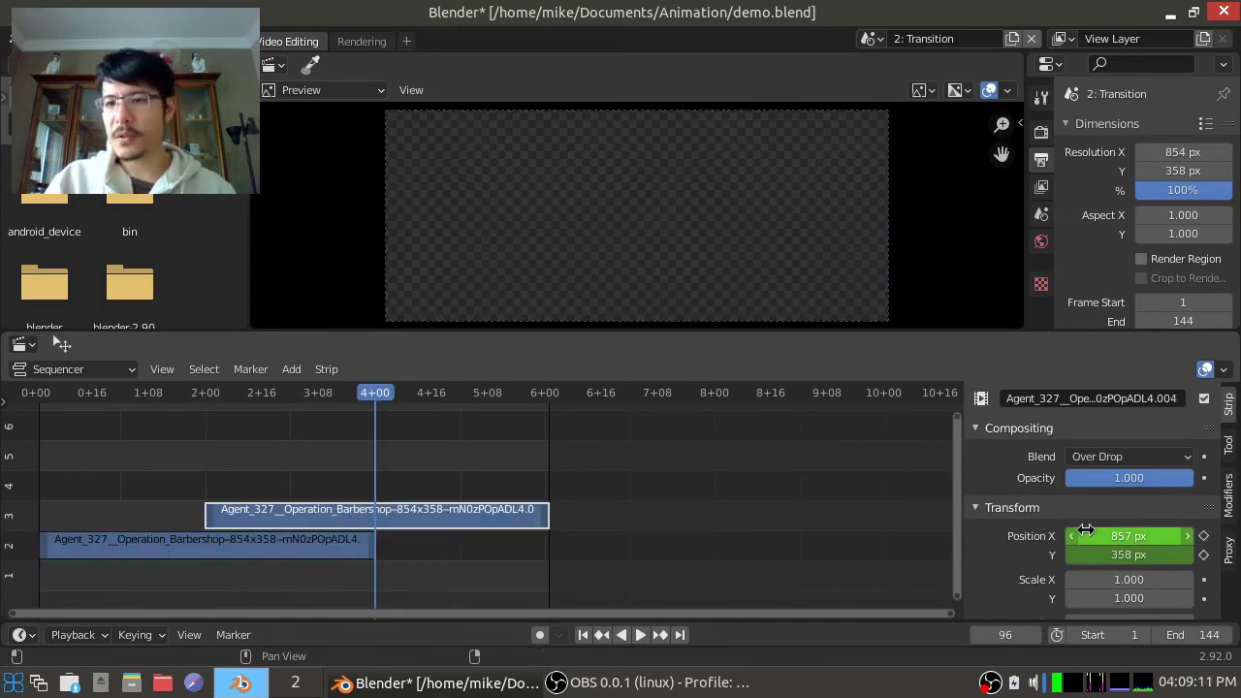
click(1122, 535)
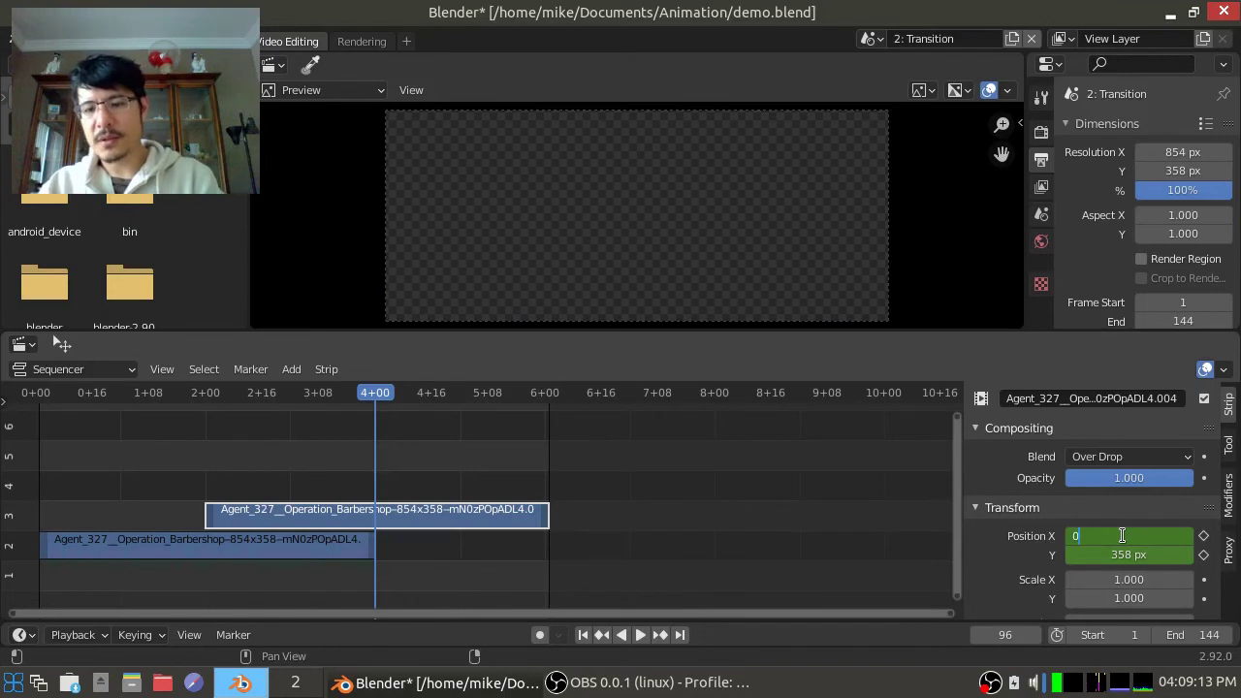
text(0)
key(Return)
key(i)
- Keyframe the top strip's Position Y at 0
click(1130, 555)
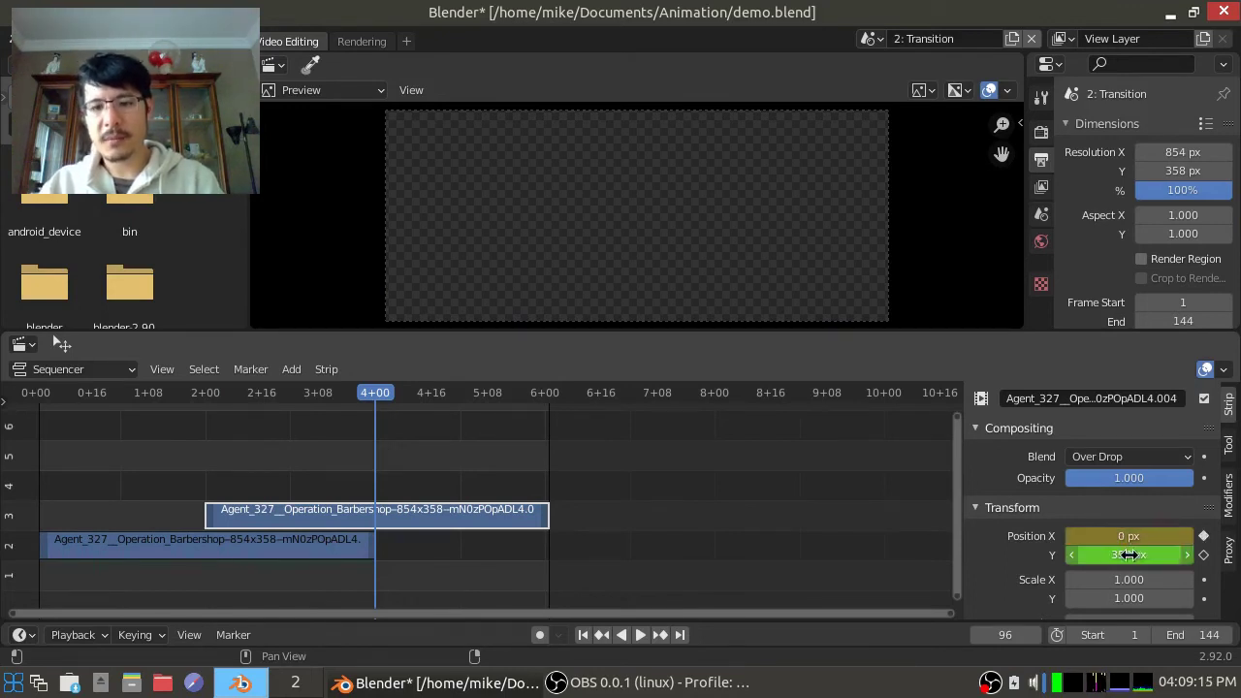
text(0)
key(Return)
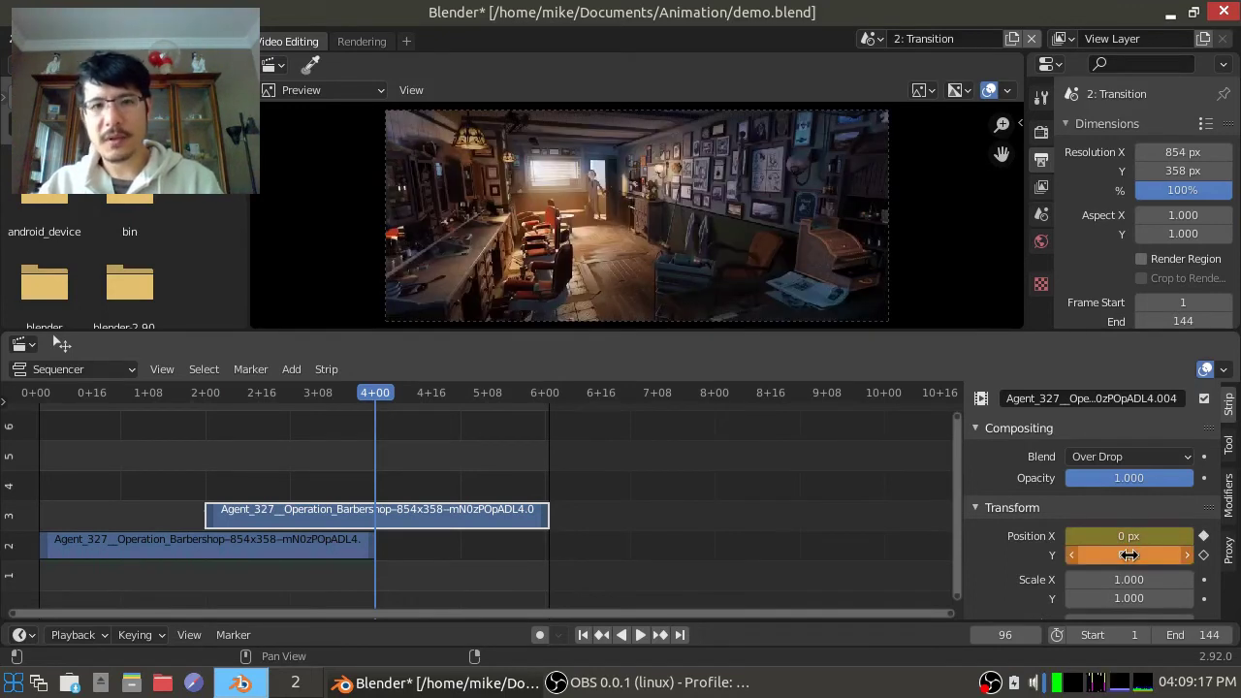
key(i)
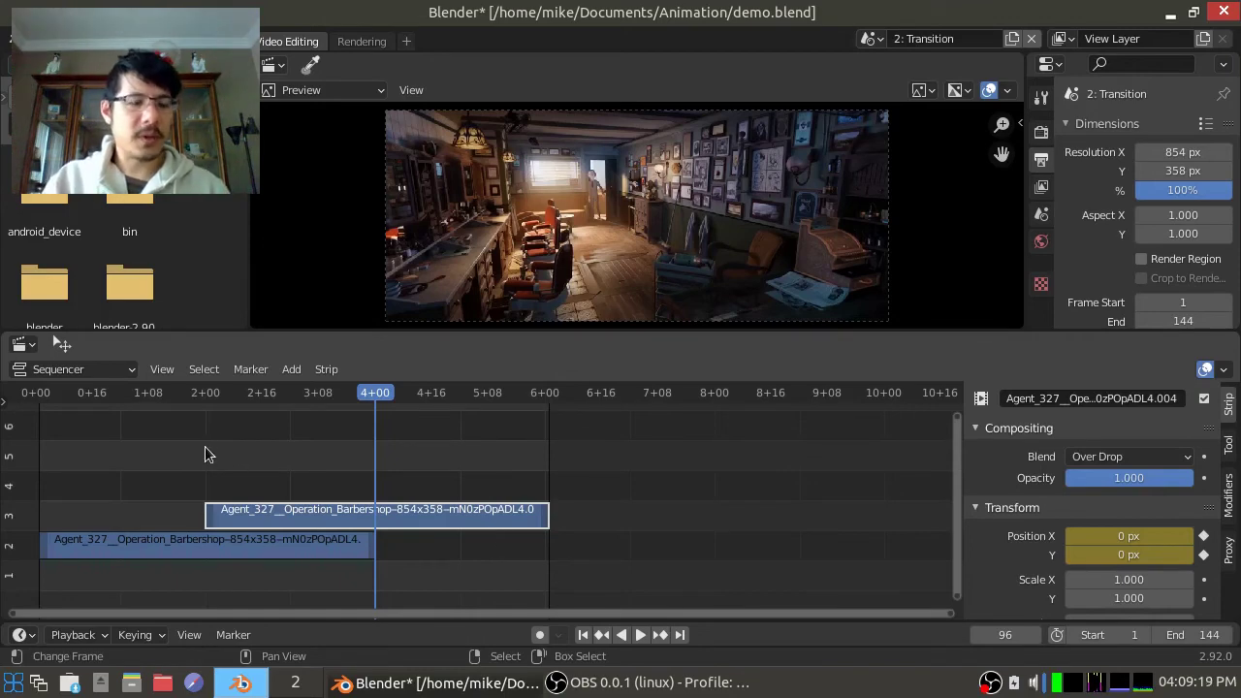
- Set a preview range of frames 42–105 and play the transition to check the drop-in
key(p)
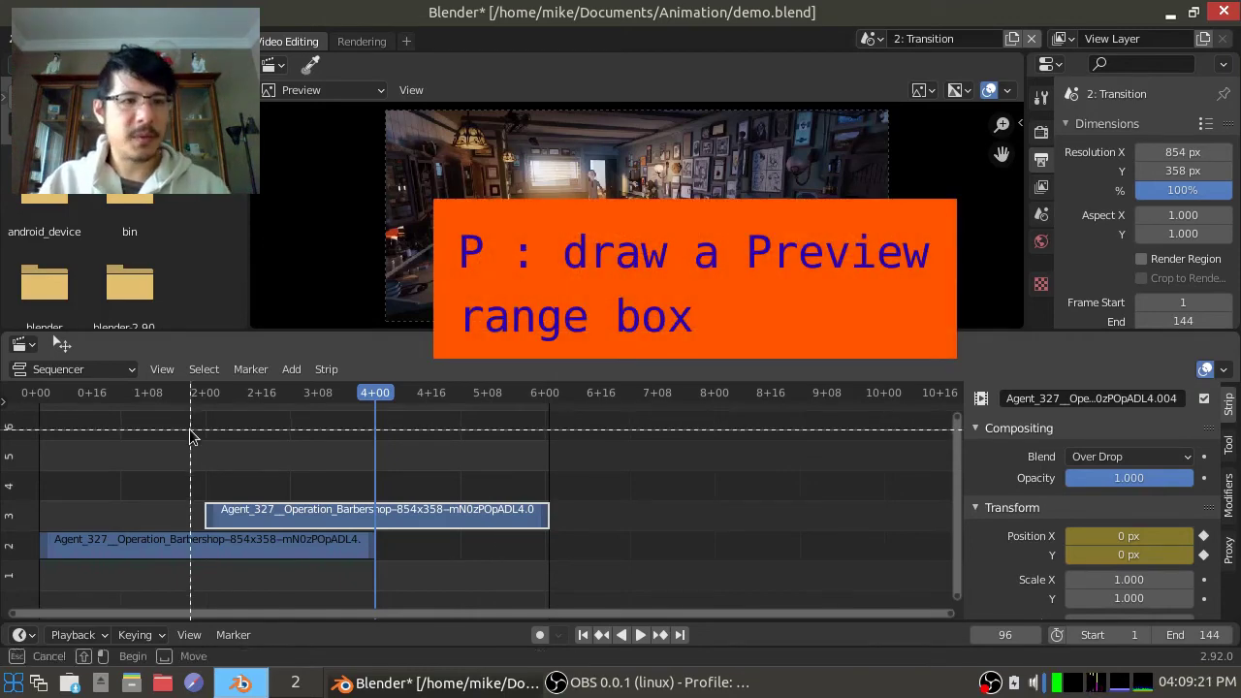
drag(185, 421, 408, 582)
key(space)
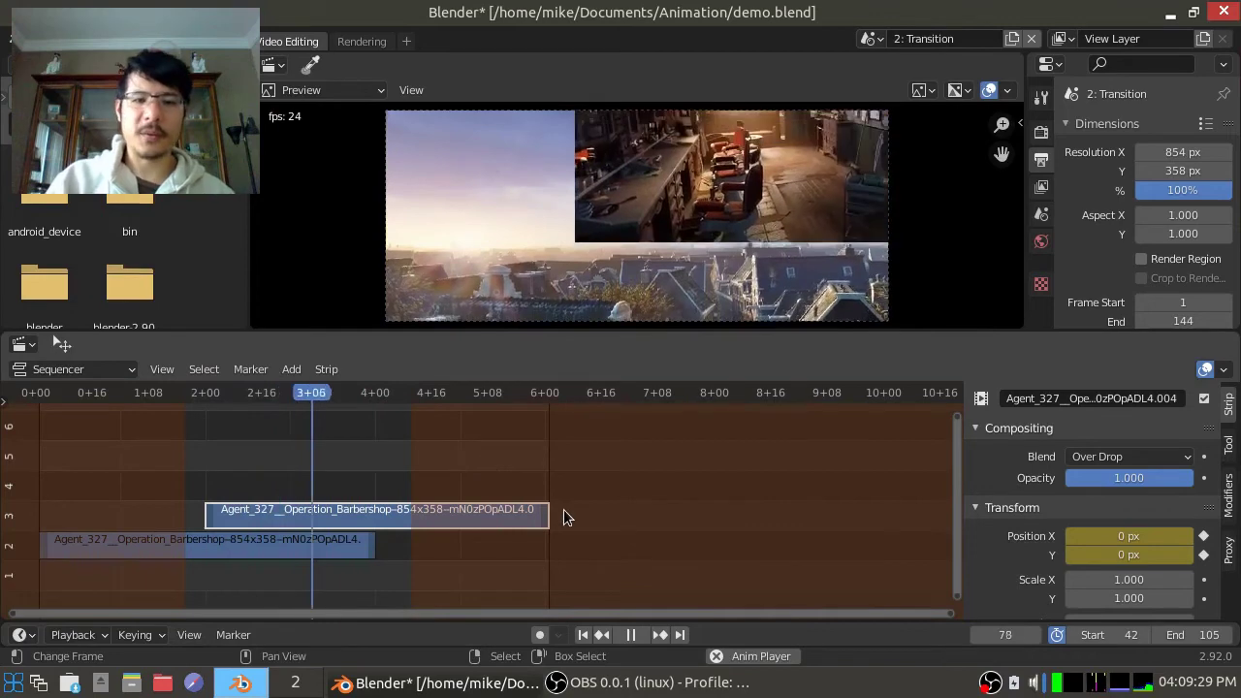
click(628, 634)
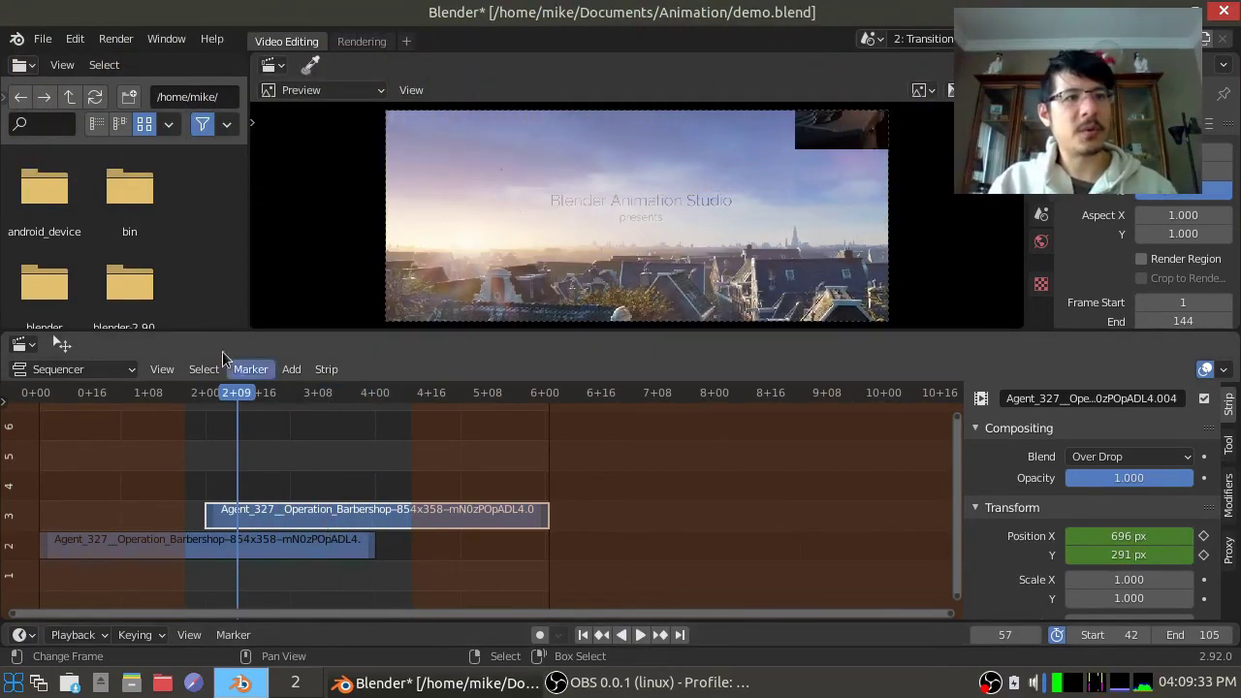
- Turn the file browser into a wider Graph Editor framing the Translate X and Y curves
click(20, 65)
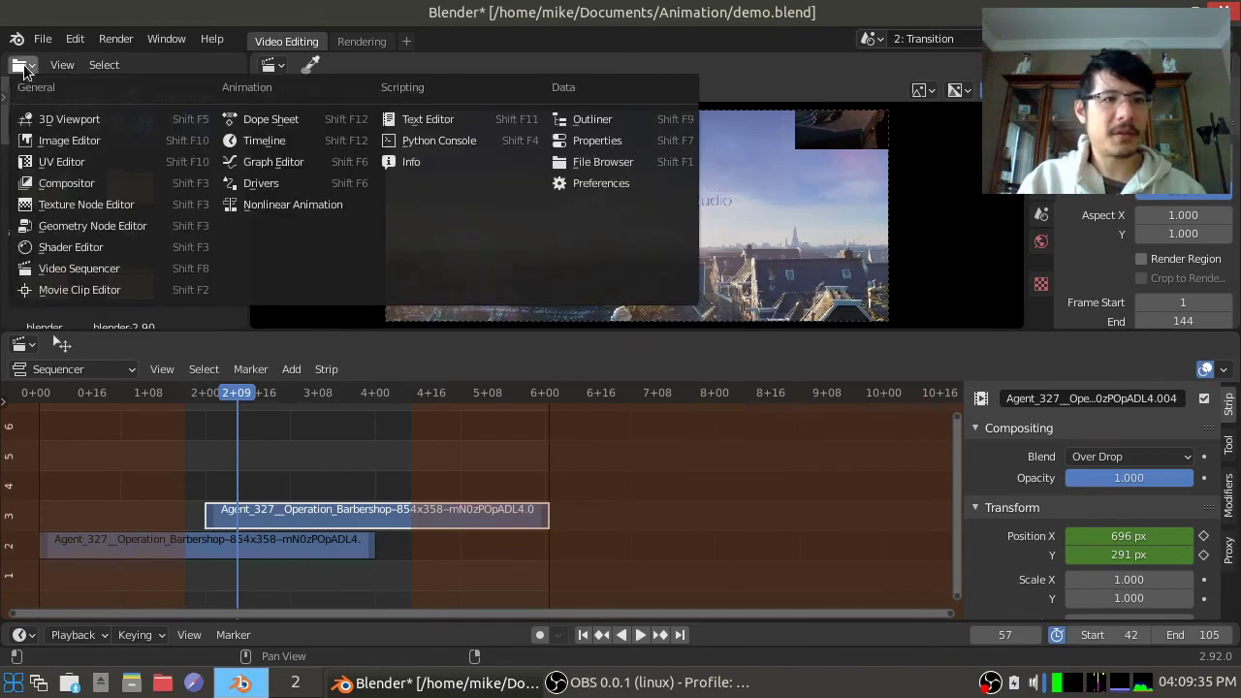
click(274, 162)
drag(244, 167, 513, 175)
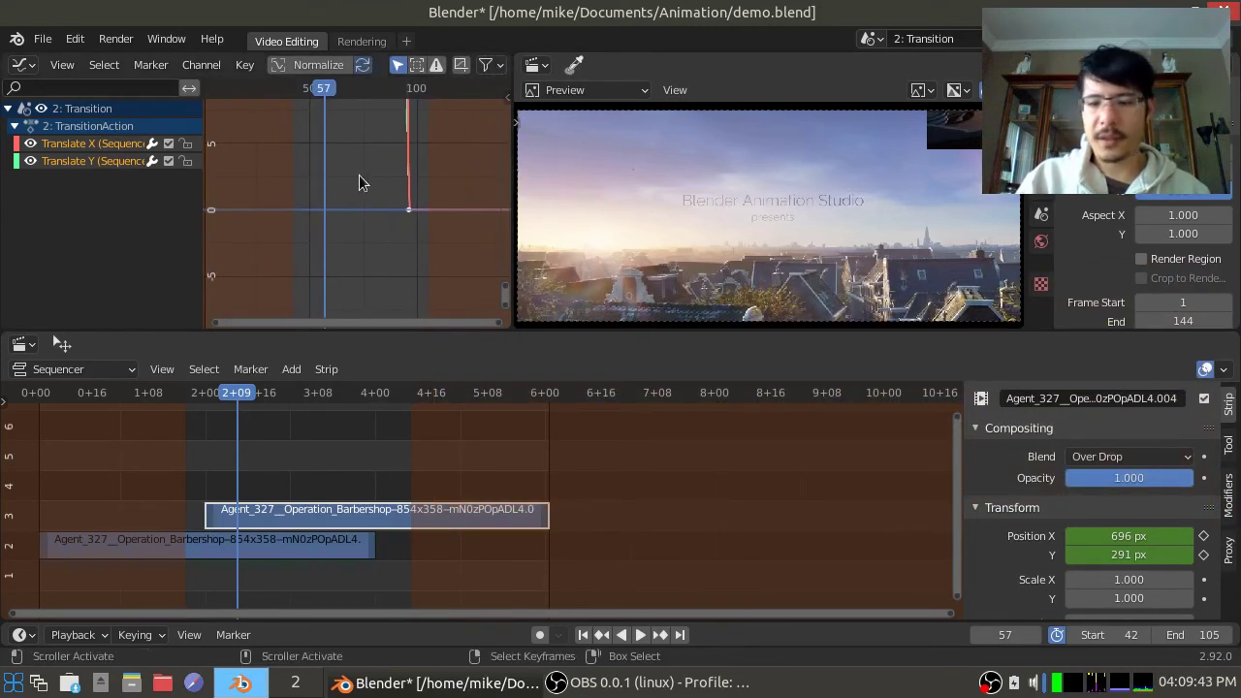
key(Home)
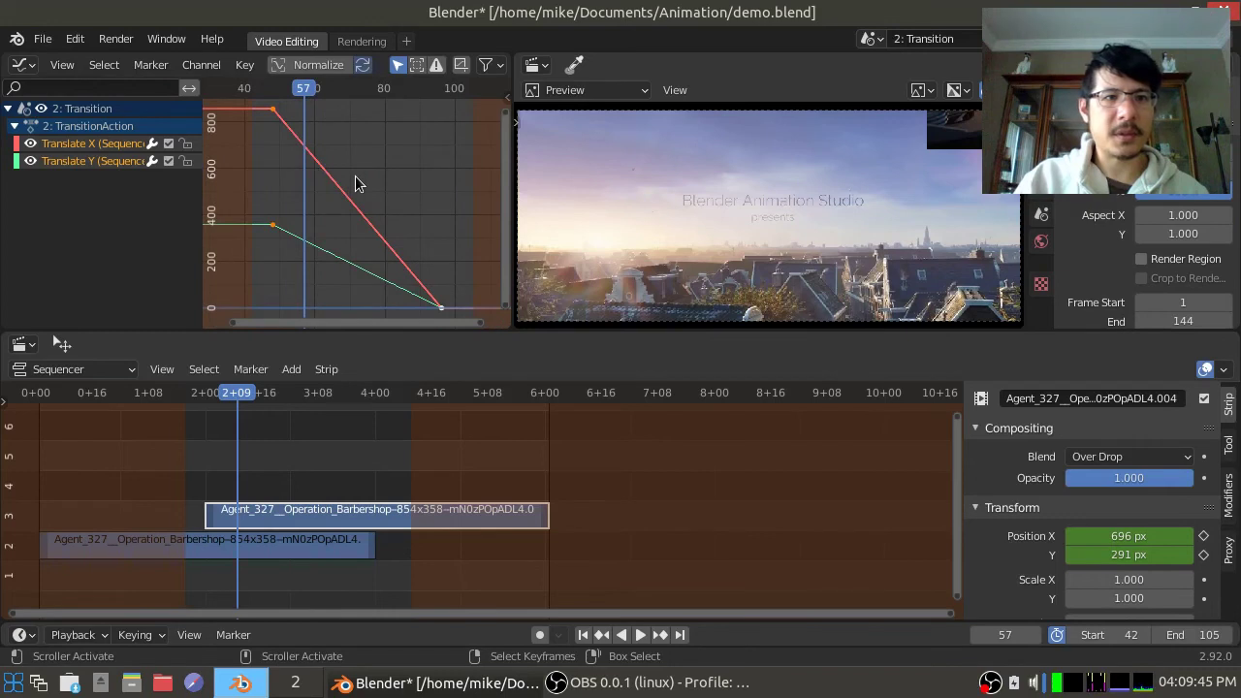
scroll(354, 176, down, 1)
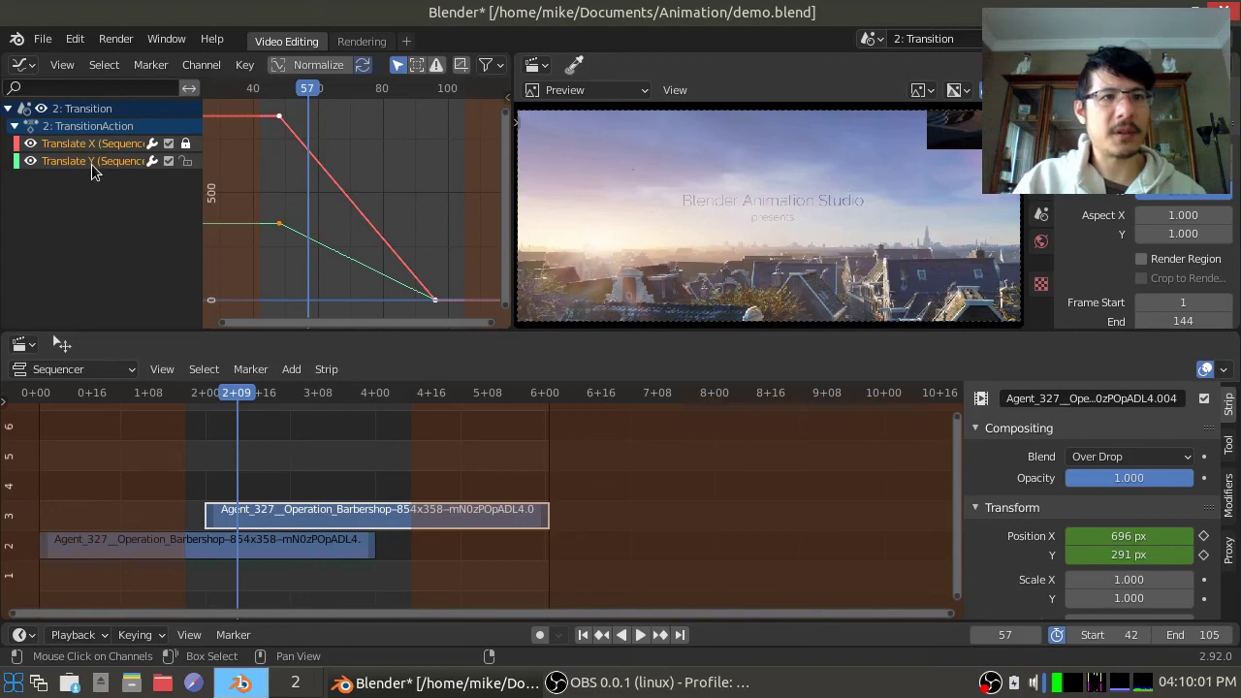
- Give the Translate Y keyframes Bounce interpolation
click(246, 65)
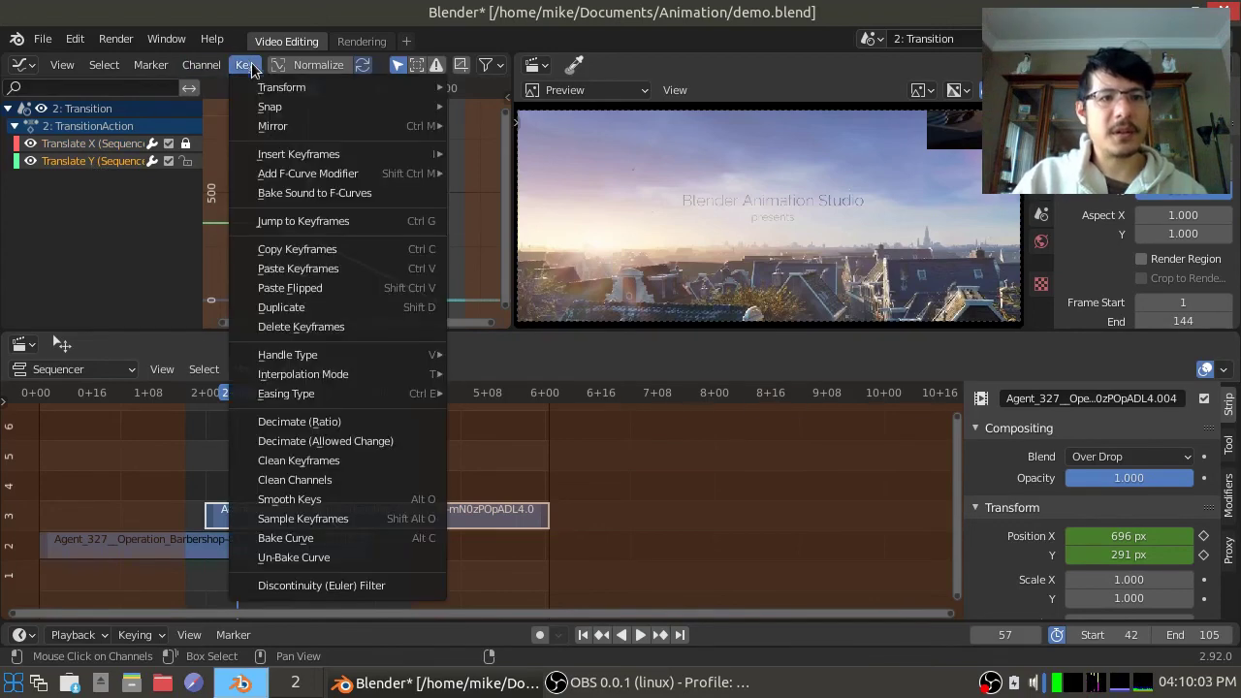
mouse_move(324, 380)
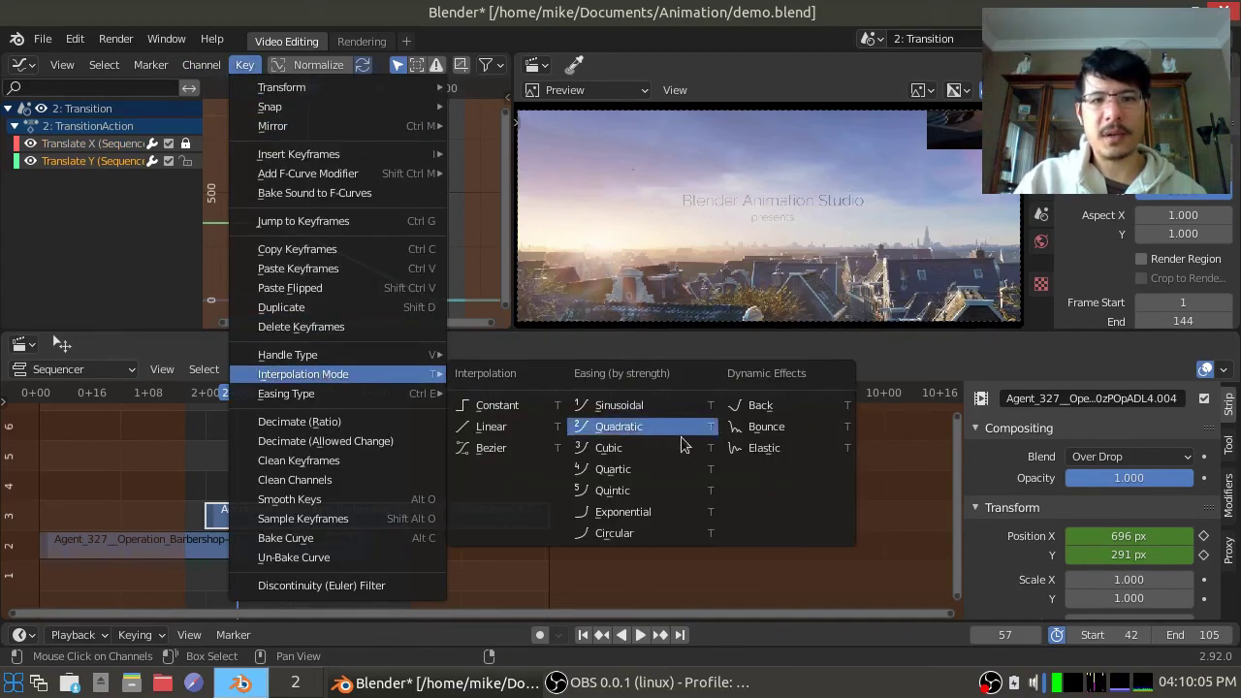
click(769, 427)
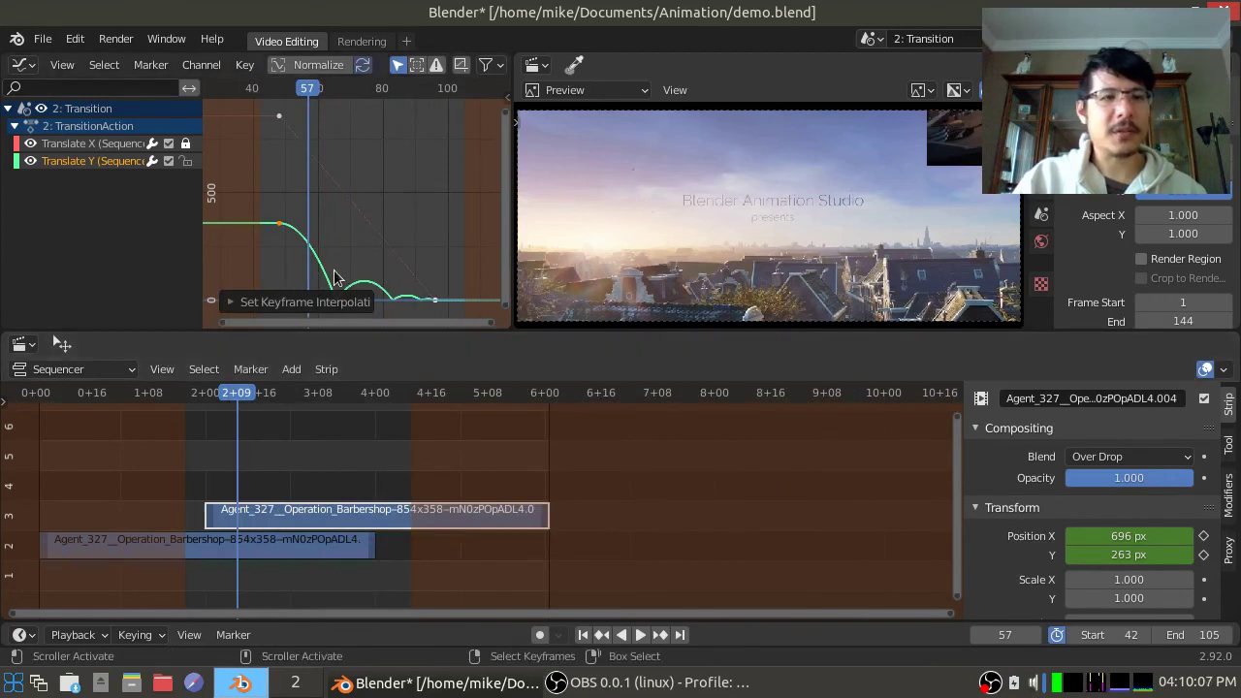
- Fit the bounce curve in view and play the transition from frame 42
scroll(332, 272, up, 2)
middle_drag(332, 272, 356, 183)
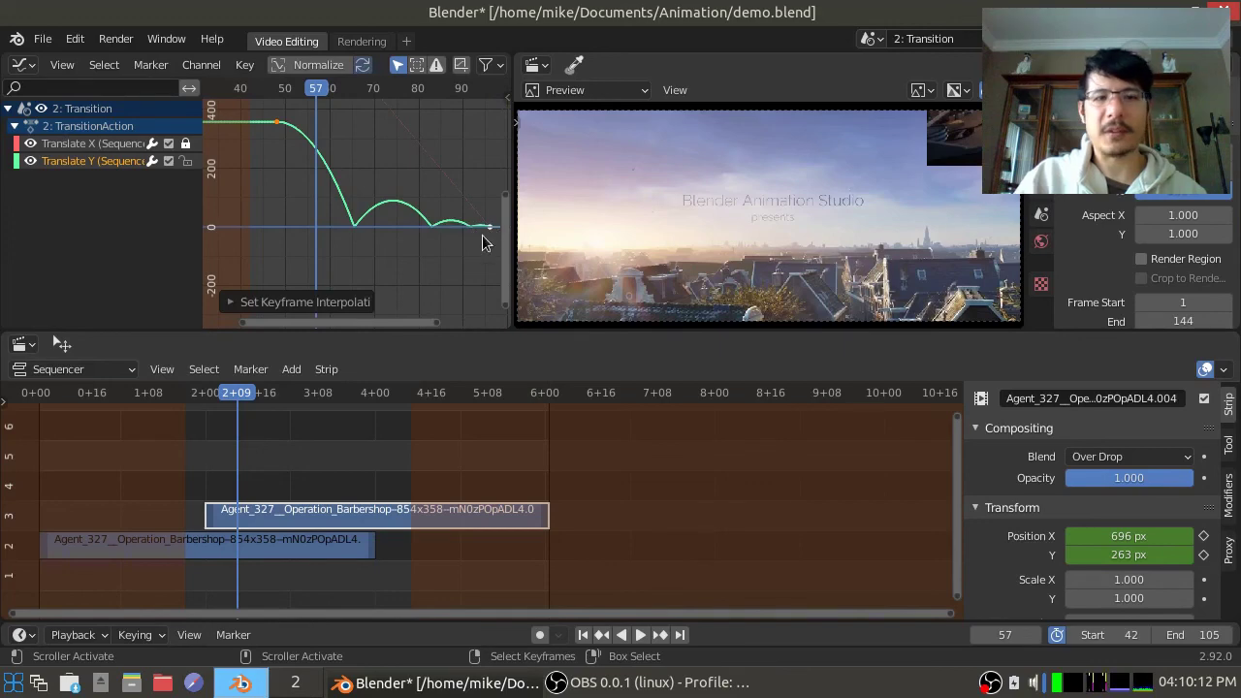
click(585, 635)
click(641, 634)
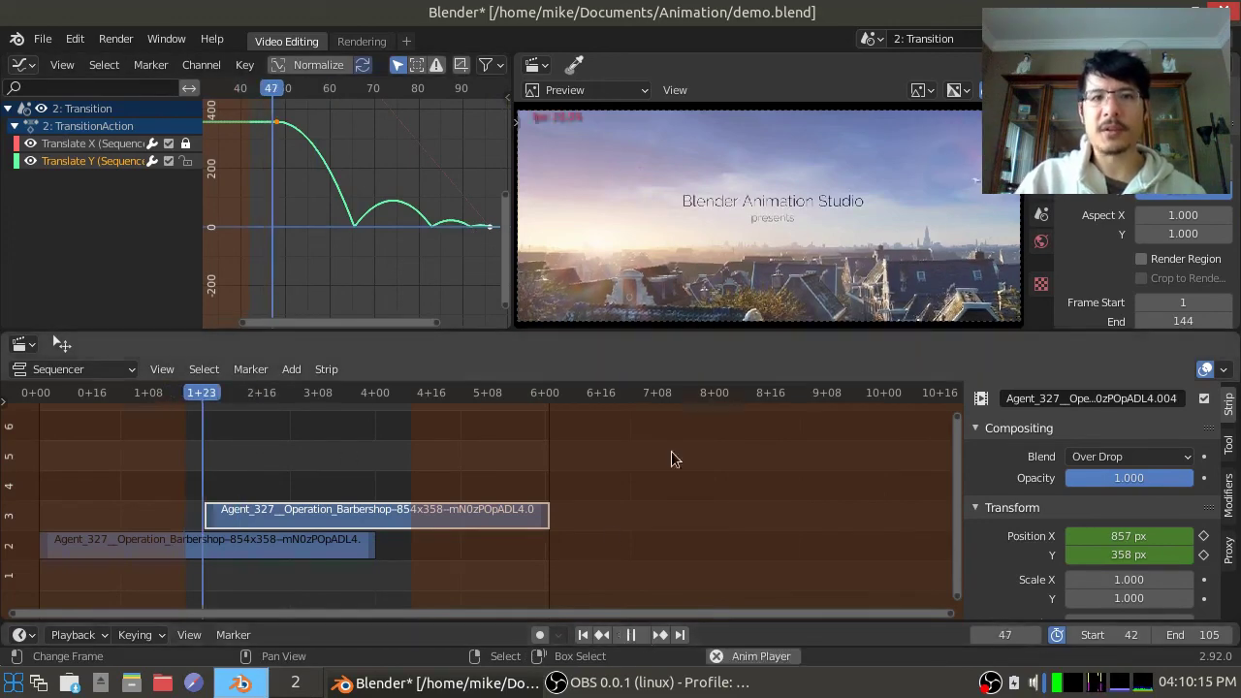